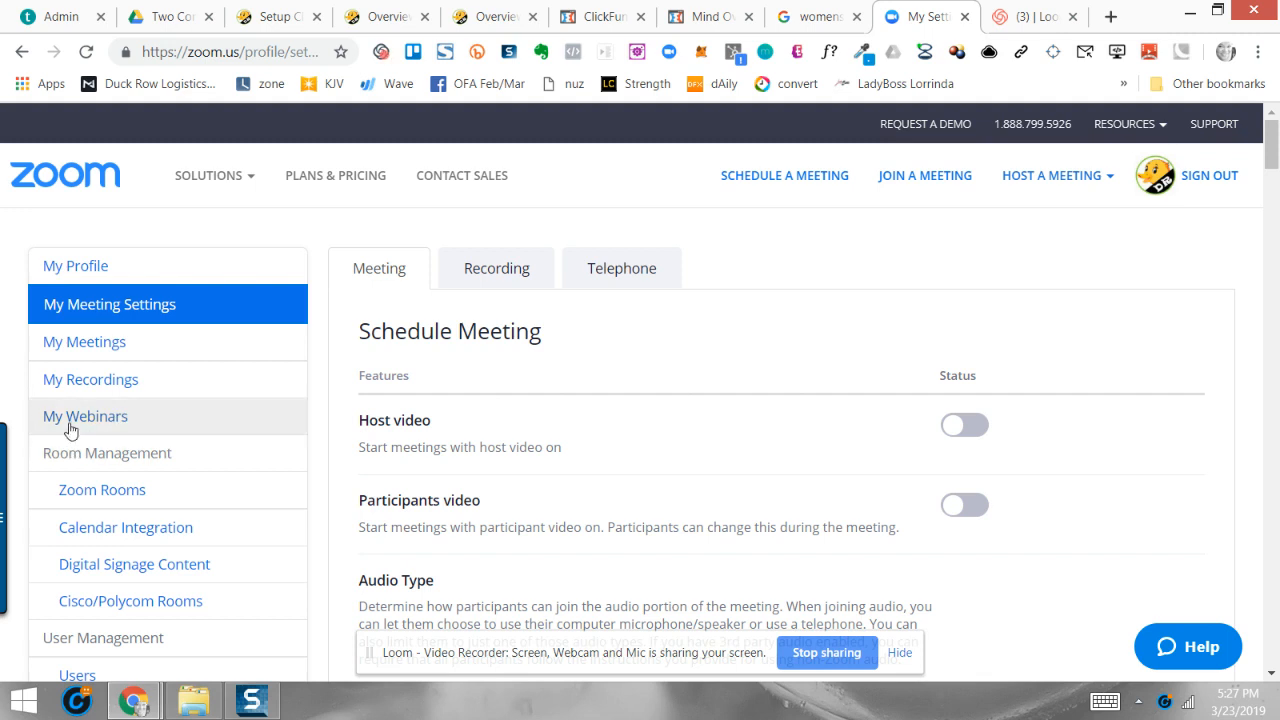
Start scheduling a new webinar with the topic "Wealth Mastery Secrets"
{"action": "left_click", "coordinate": [72, 421]}
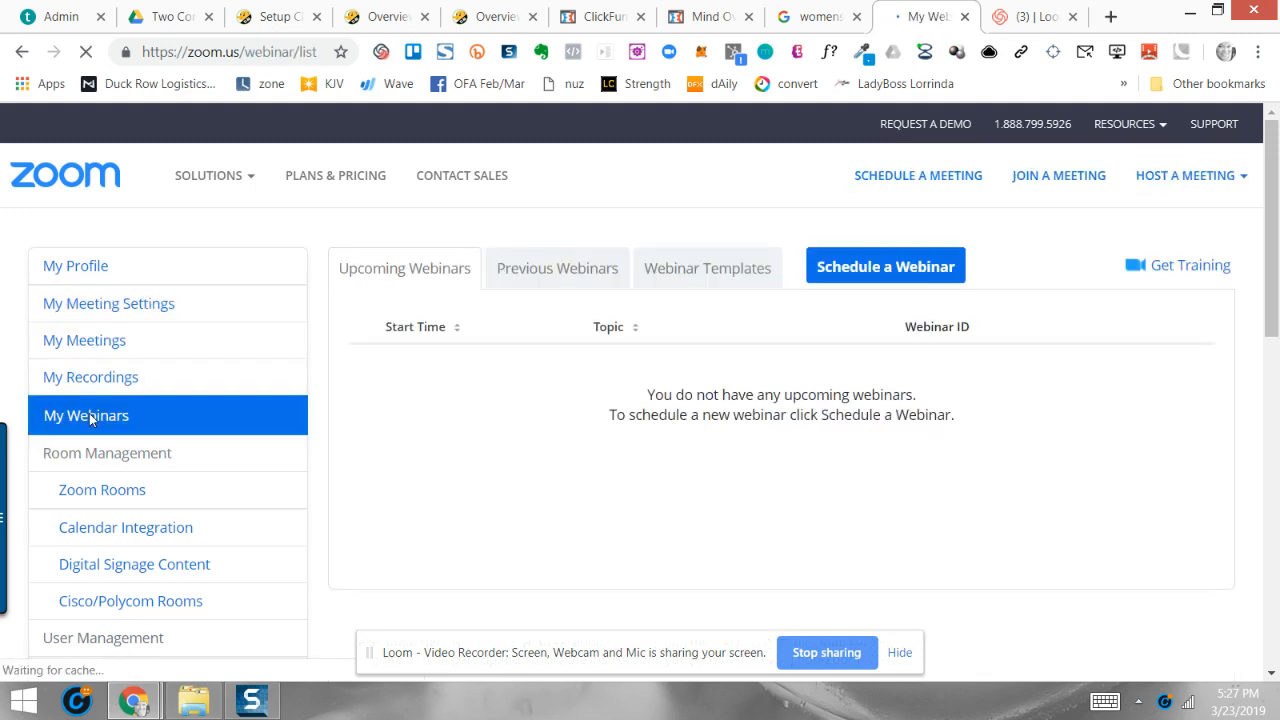
{"action": "left_click", "coordinate": [884, 279]}
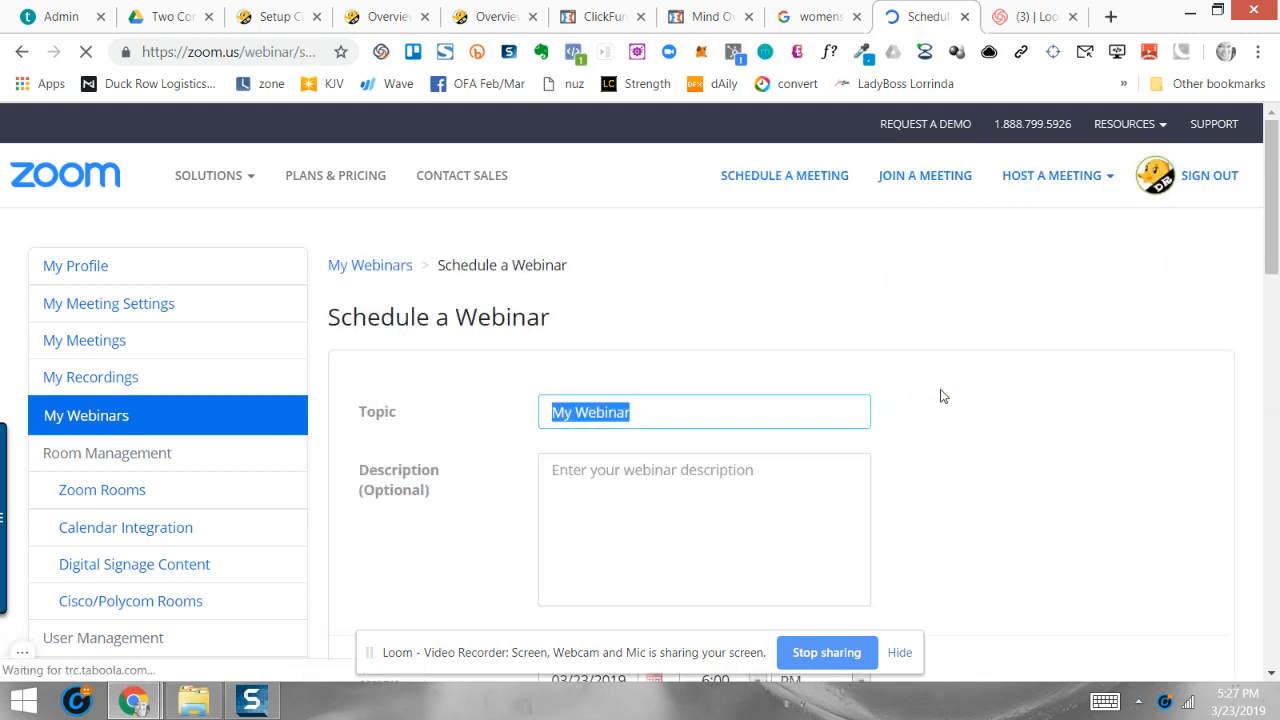
{"action": "type", "text": "We"}
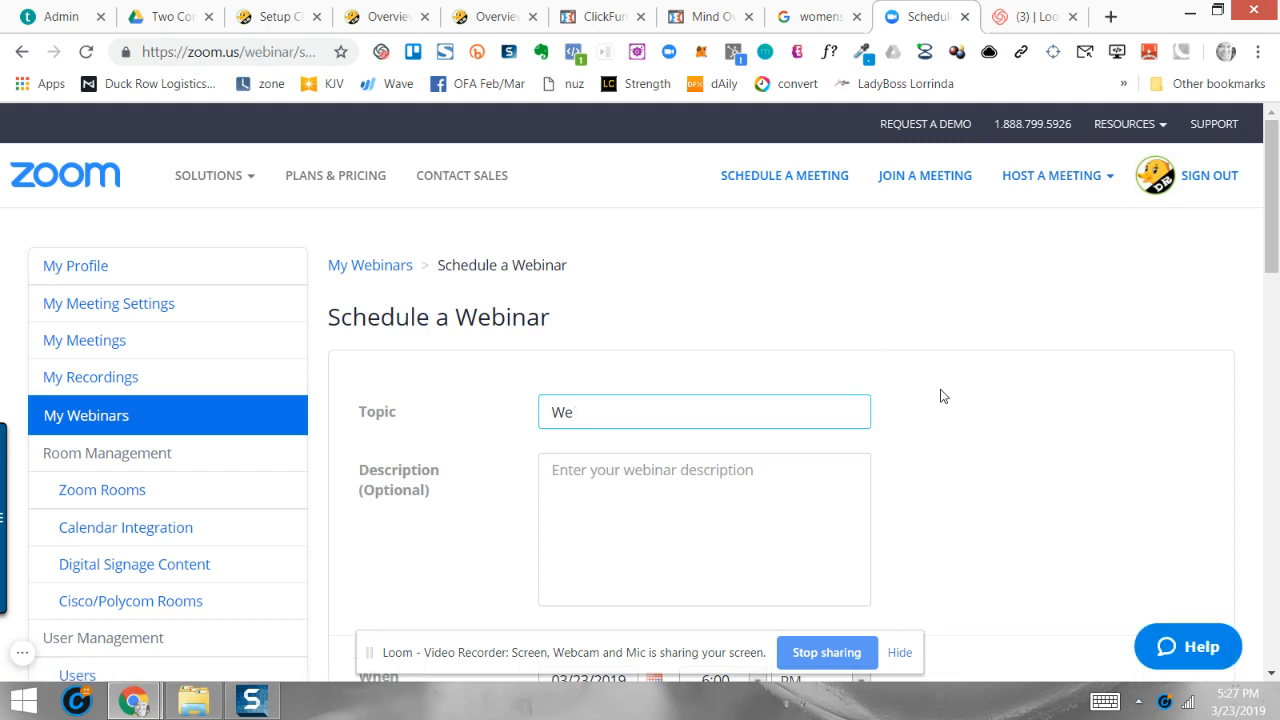
{"action": "type", "text": "alth Mastery Sec"}
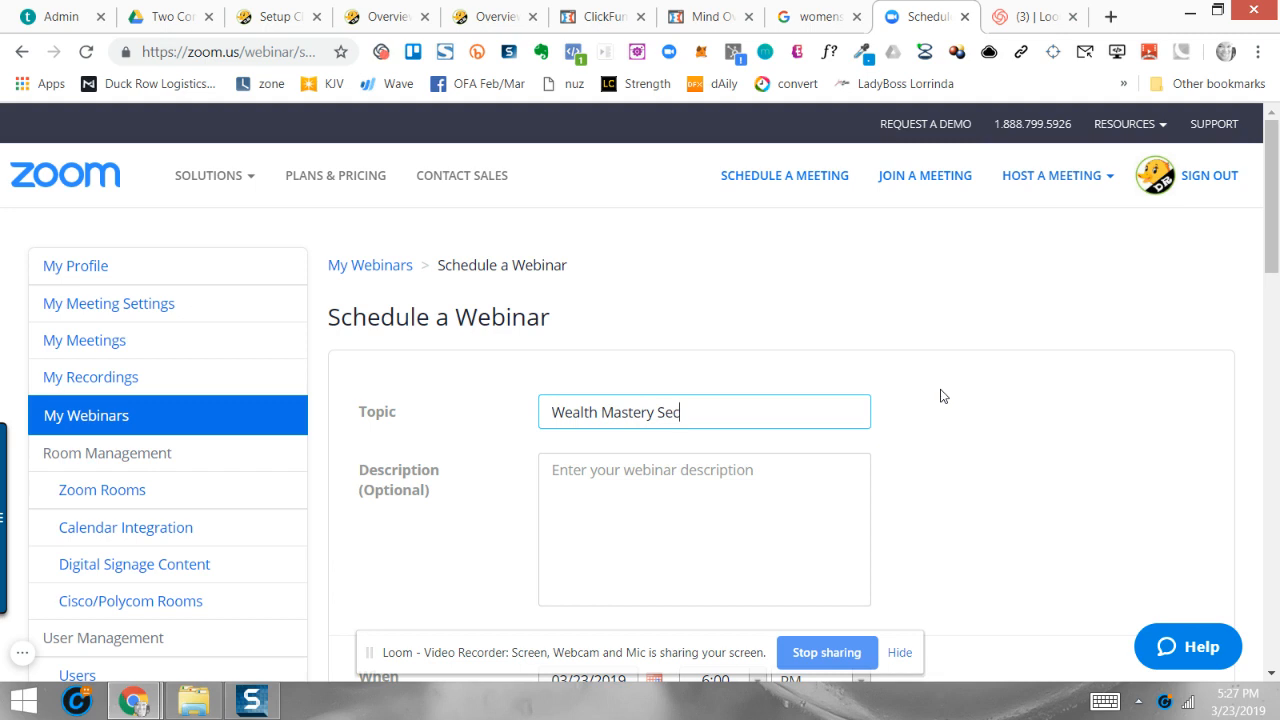
{"action": "type", "text": "rets"}
{"action": "left_click", "coordinate": [749, 500]}
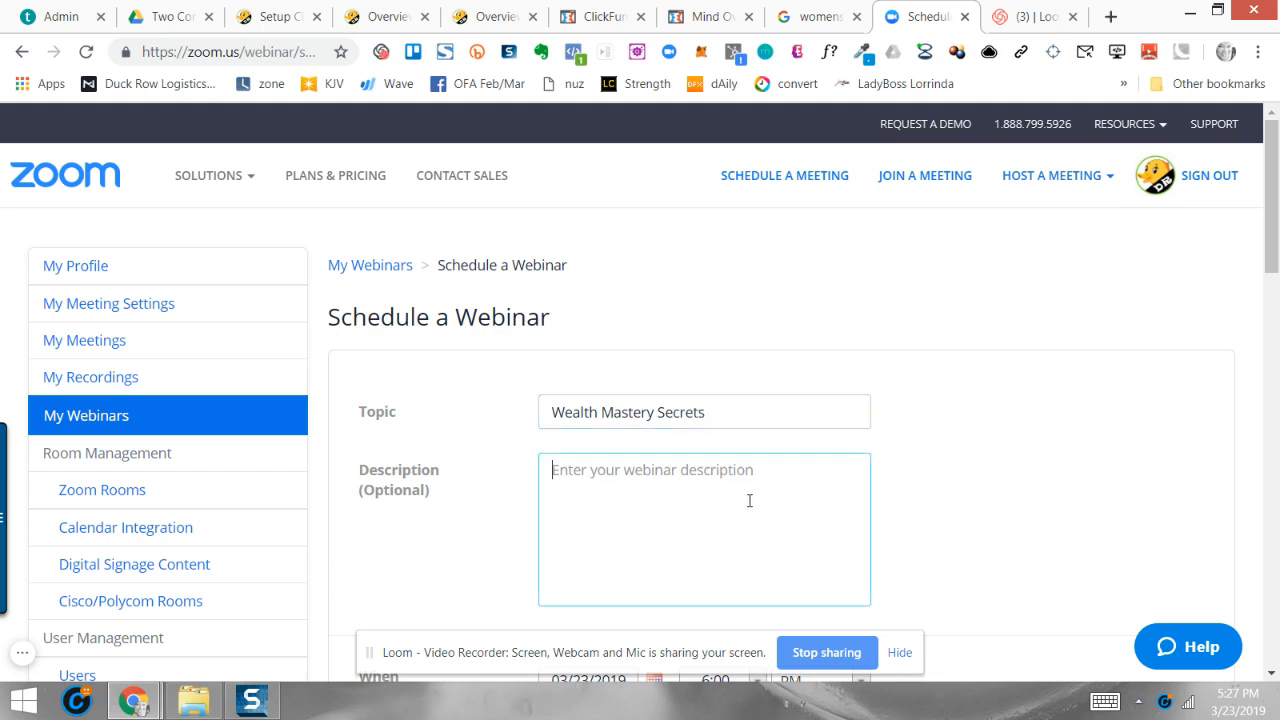
Set the webinar's start to 03/28/2019 at 7:00 PM and its duration to 2 hours
{"action": "scroll", "coordinate": [749, 500], "scroll_direction": "down", "scroll_amount": 2}
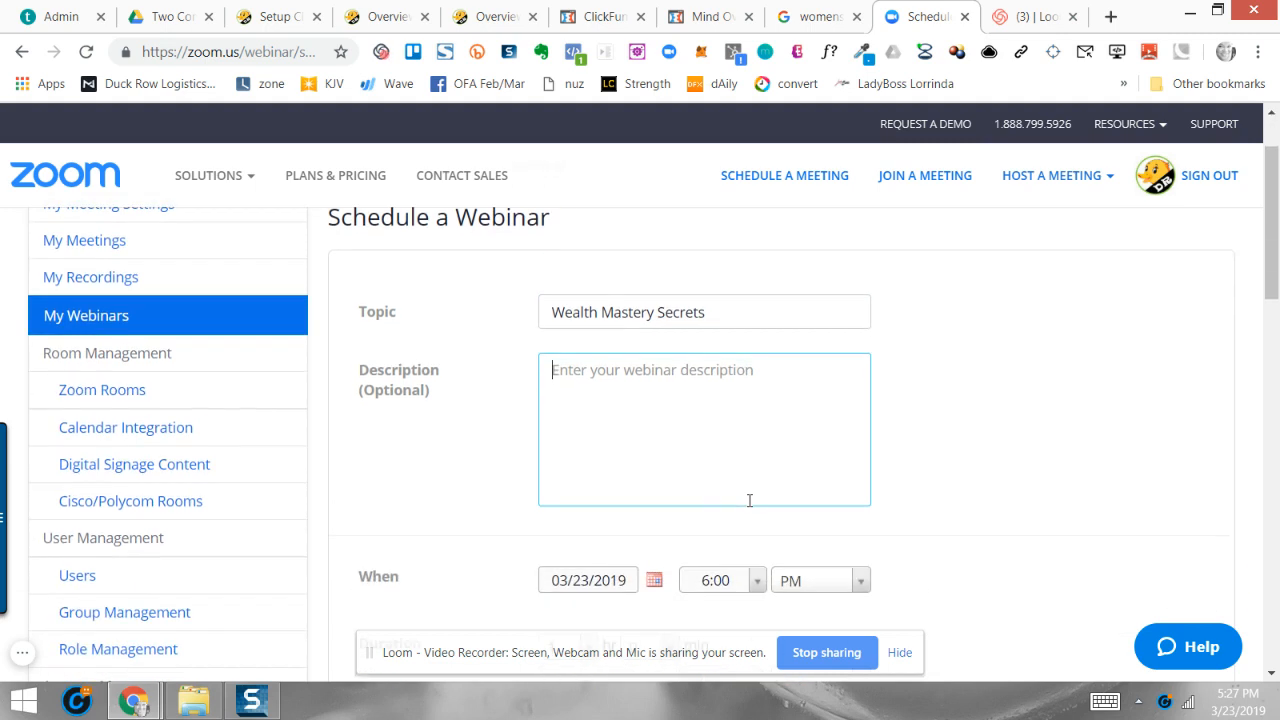
{"action": "left_click", "coordinate": [654, 480]}
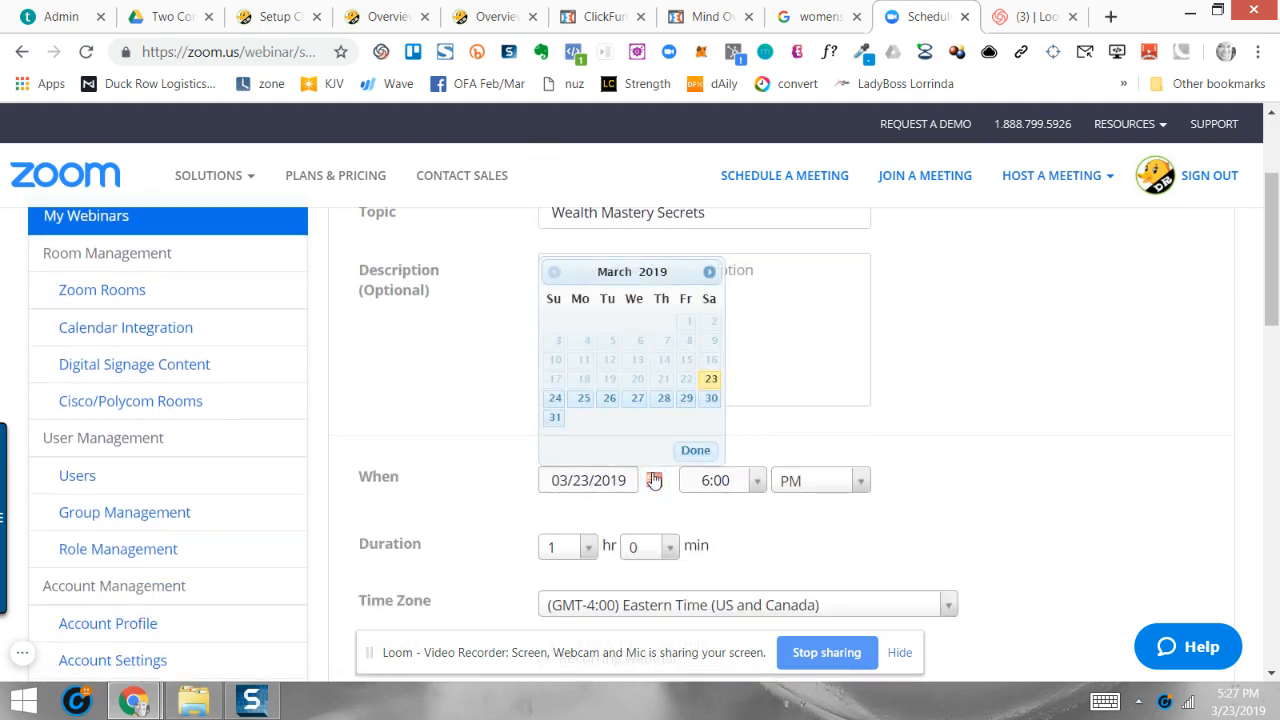
{"action": "left_click", "coordinate": [665, 399]}
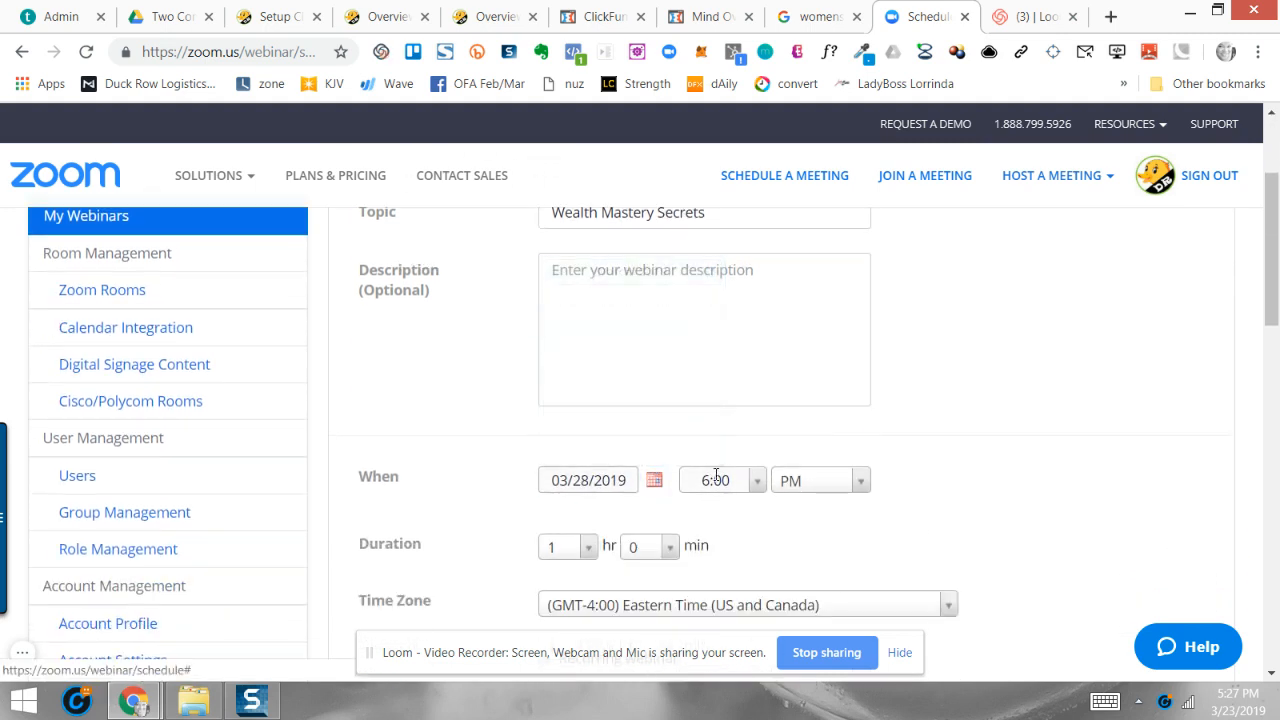
{"action": "left_click", "coordinate": [762, 486]}
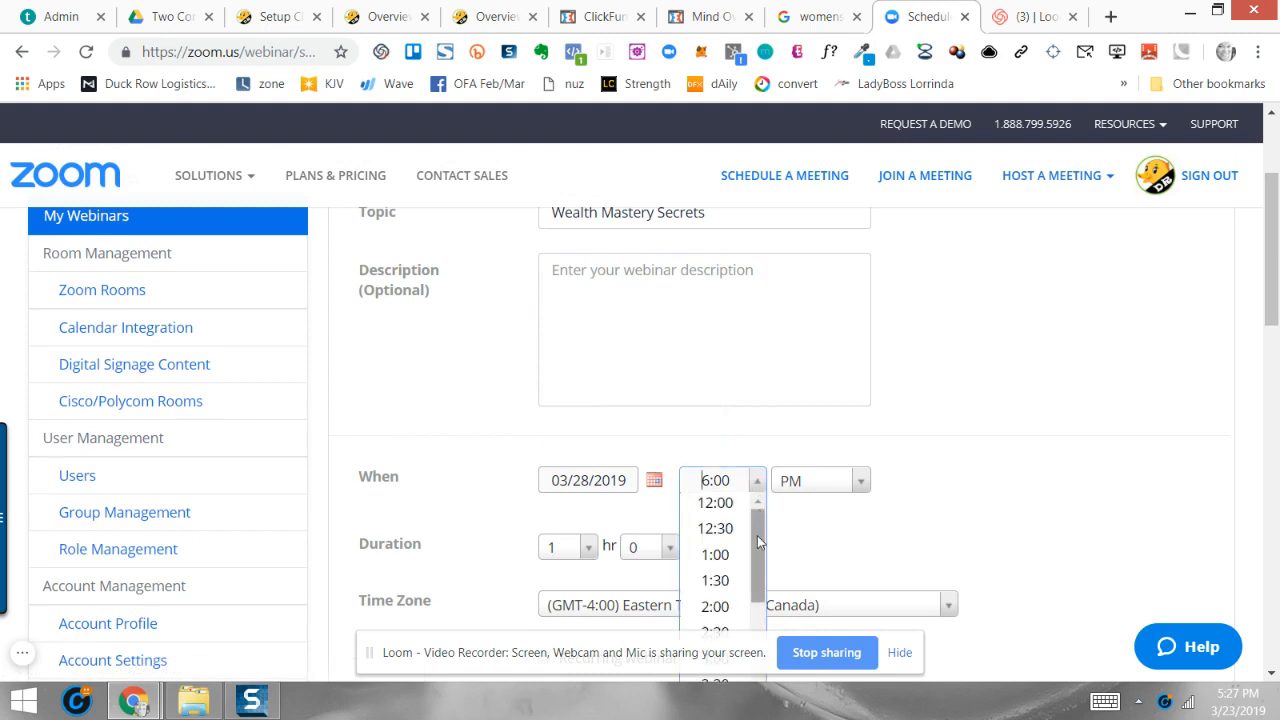
{"action": "left_click_drag", "start_coordinate": [764, 571], "coordinate": [762, 630]}
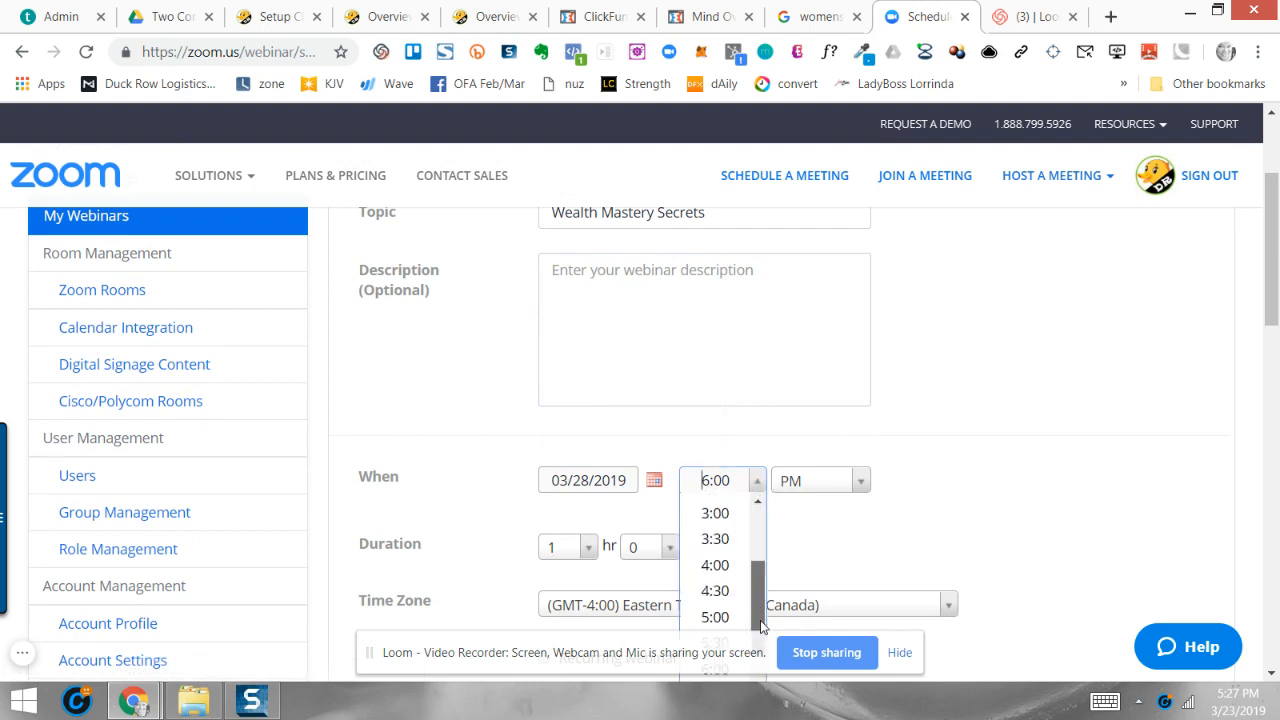
{"action": "scroll", "coordinate": [800, 588], "scroll_direction": "down", "scroll_amount": 1}
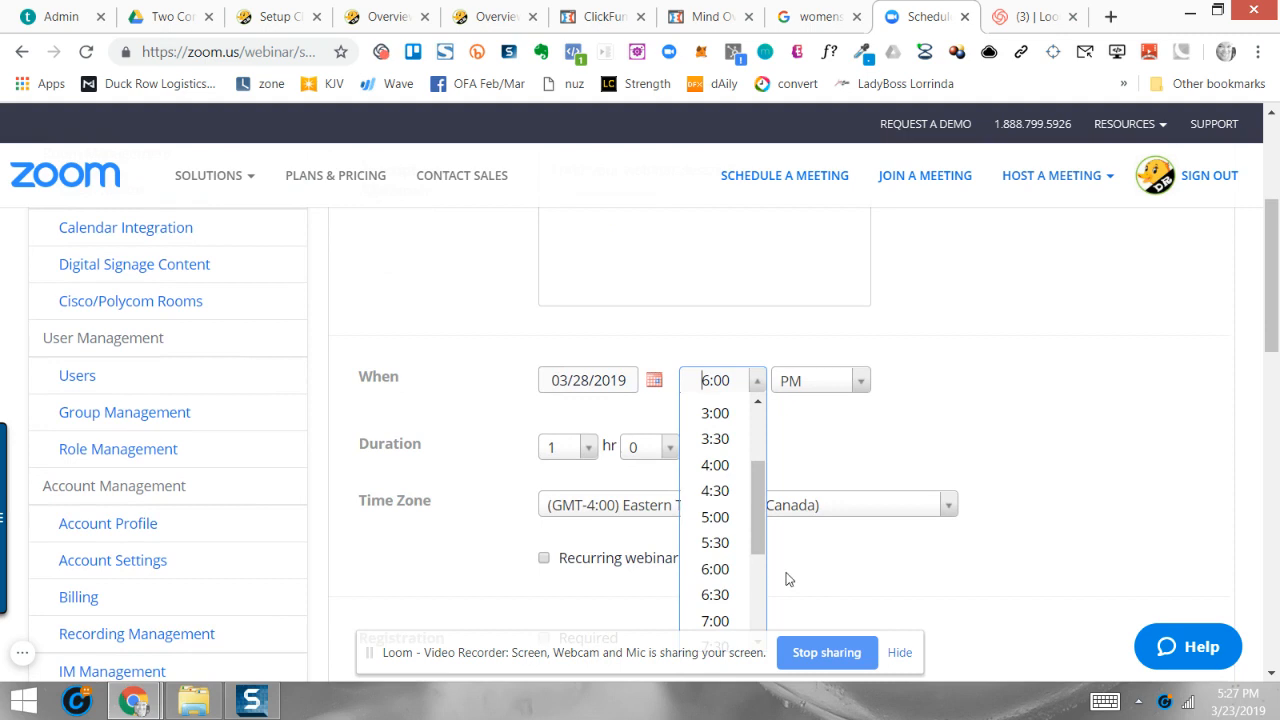
{"action": "left_click", "coordinate": [707, 620]}
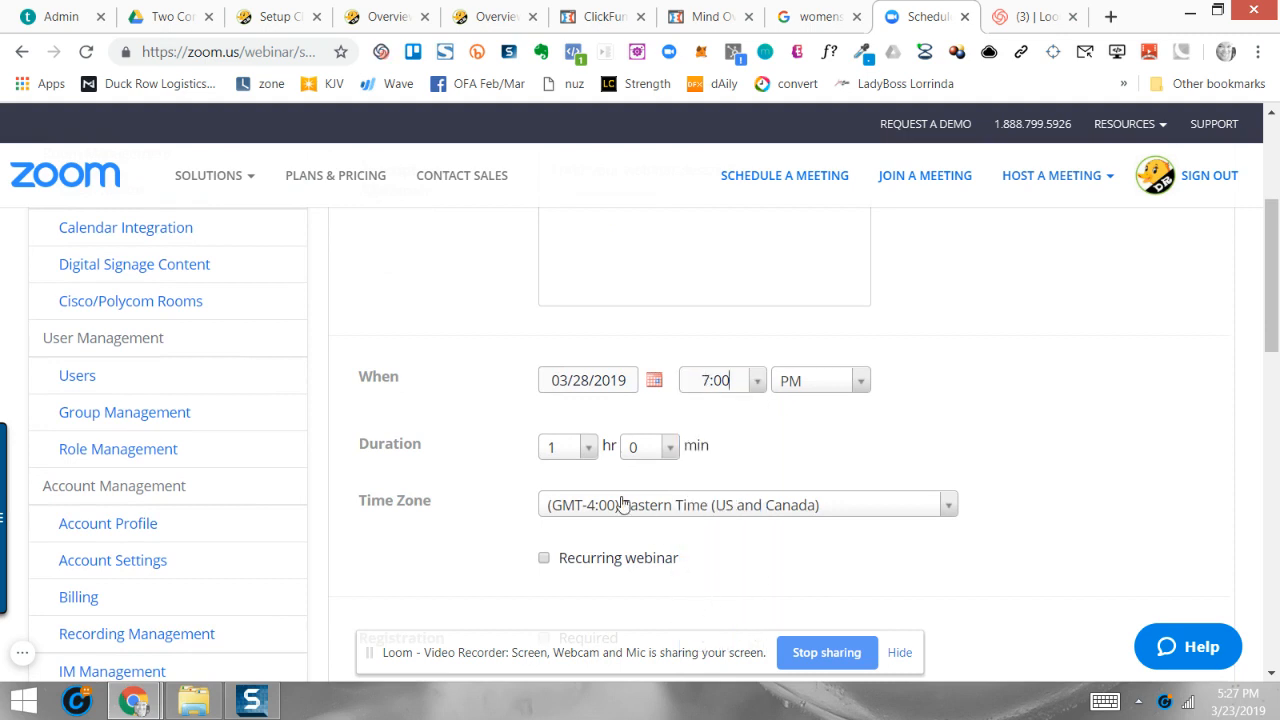
{"action": "left_click", "coordinate": [572, 448]}
{"action": "left_click", "coordinate": [556, 517]}
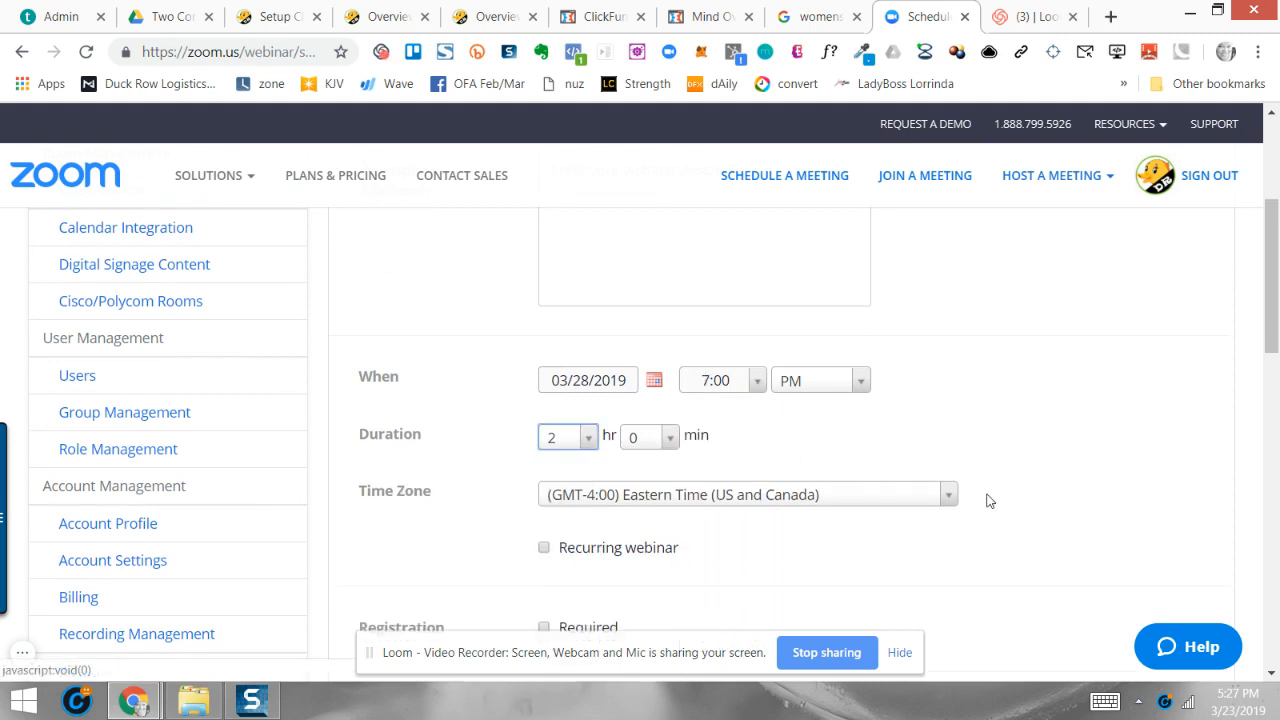
Make registration required for the webinar
{"action": "scroll", "coordinate": [989, 500], "scroll_direction": "down", "scroll_amount": 2}
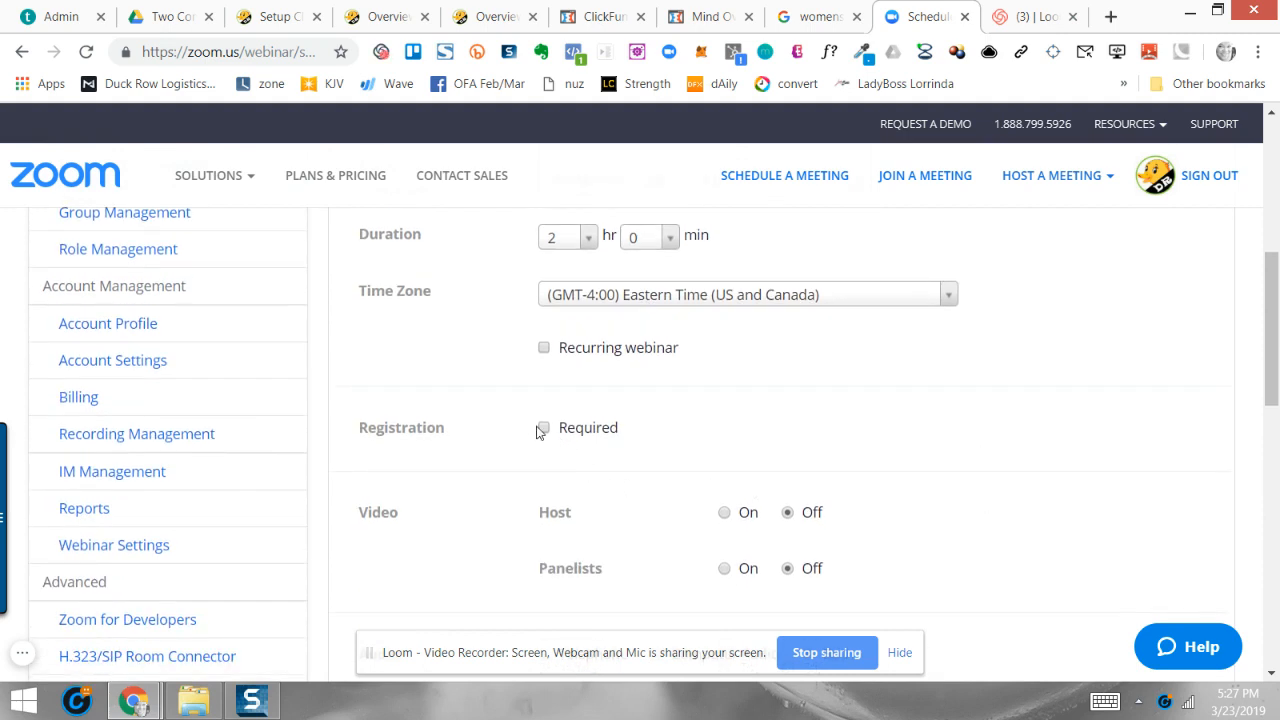
{"action": "left_click", "coordinate": [544, 430]}
{"action": "scroll", "coordinate": [993, 510], "scroll_direction": "down", "scroll_amount": 1}
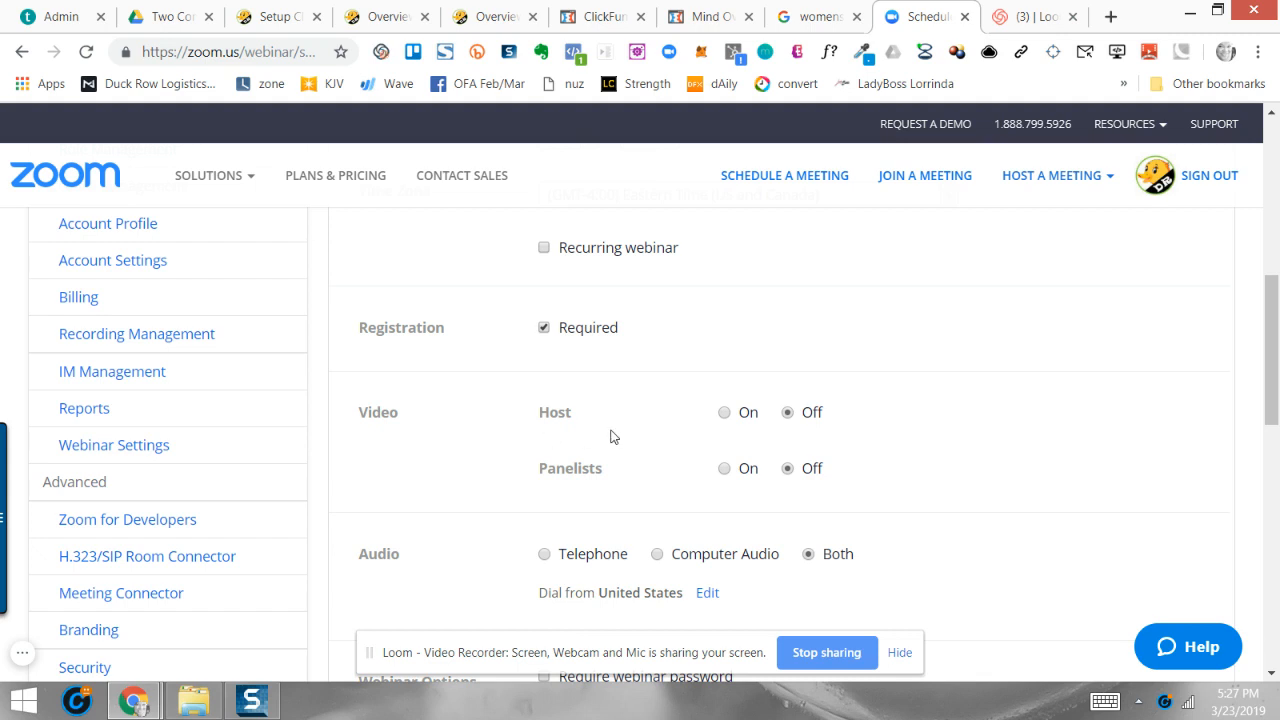
Configure the webinar options with Q&A off, the practice session enabled and automatic recording in the cloud
{"action": "scroll", "coordinate": [940, 484], "scroll_direction": "down", "scroll_amount": 2}
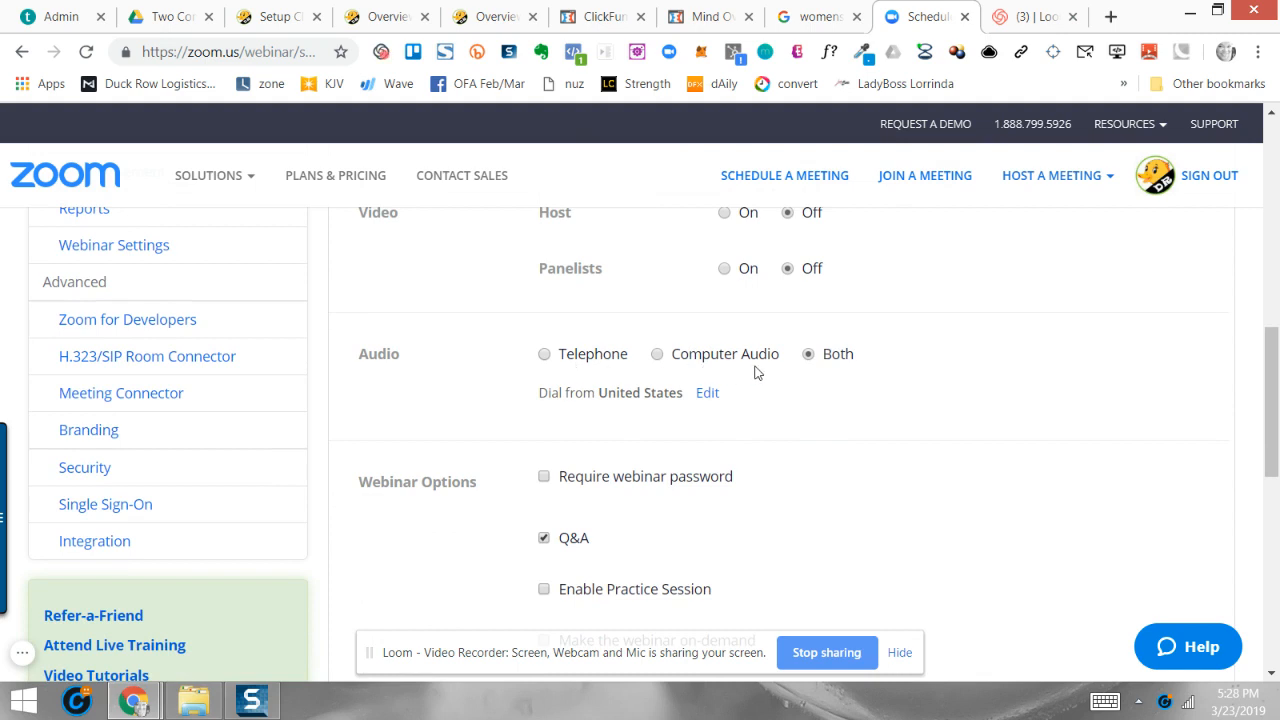
{"action": "scroll", "coordinate": [906, 492], "scroll_direction": "down", "scroll_amount": 2}
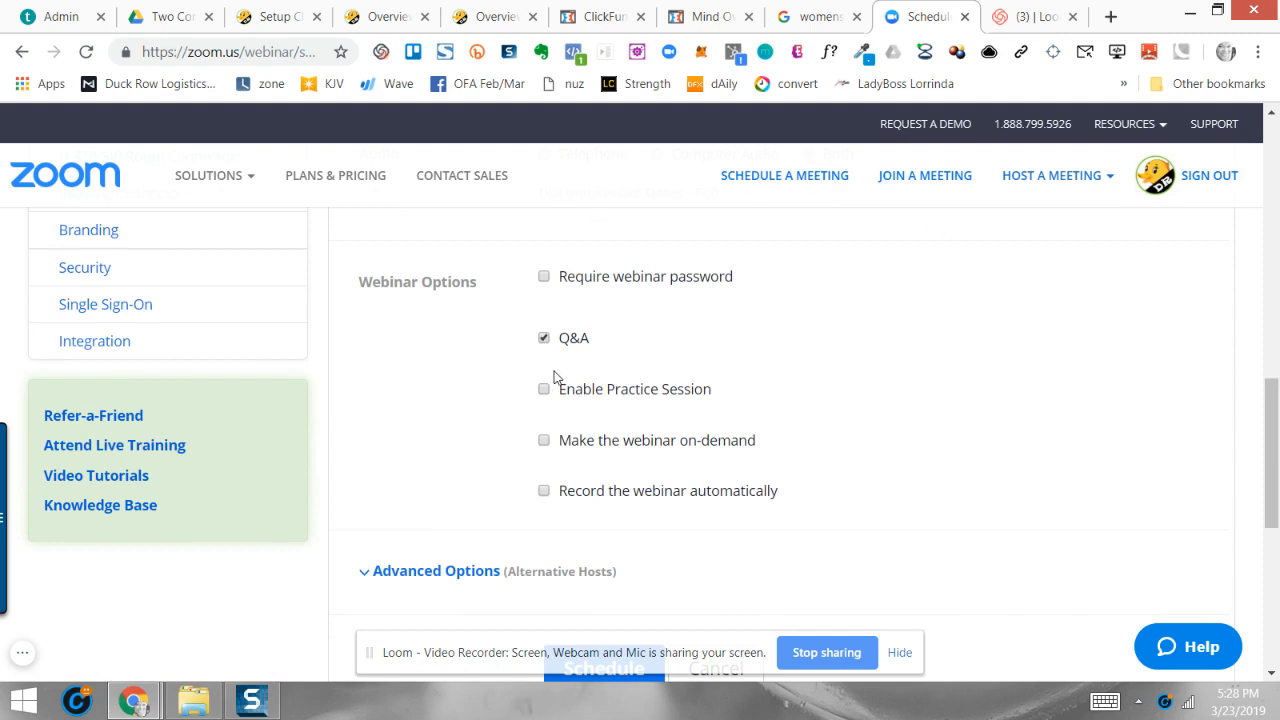
{"action": "left_click", "coordinate": [544, 339]}
{"action": "left_click", "coordinate": [544, 492]}
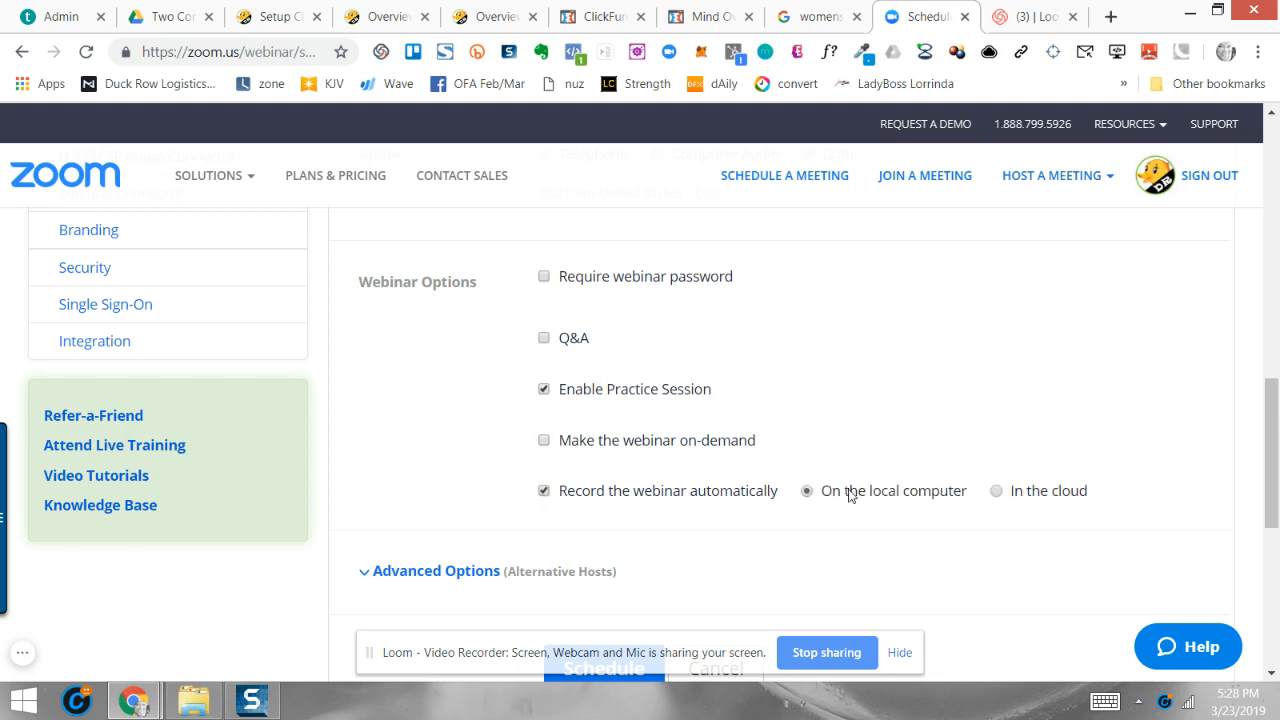
{"action": "left_click", "coordinate": [996, 490]}
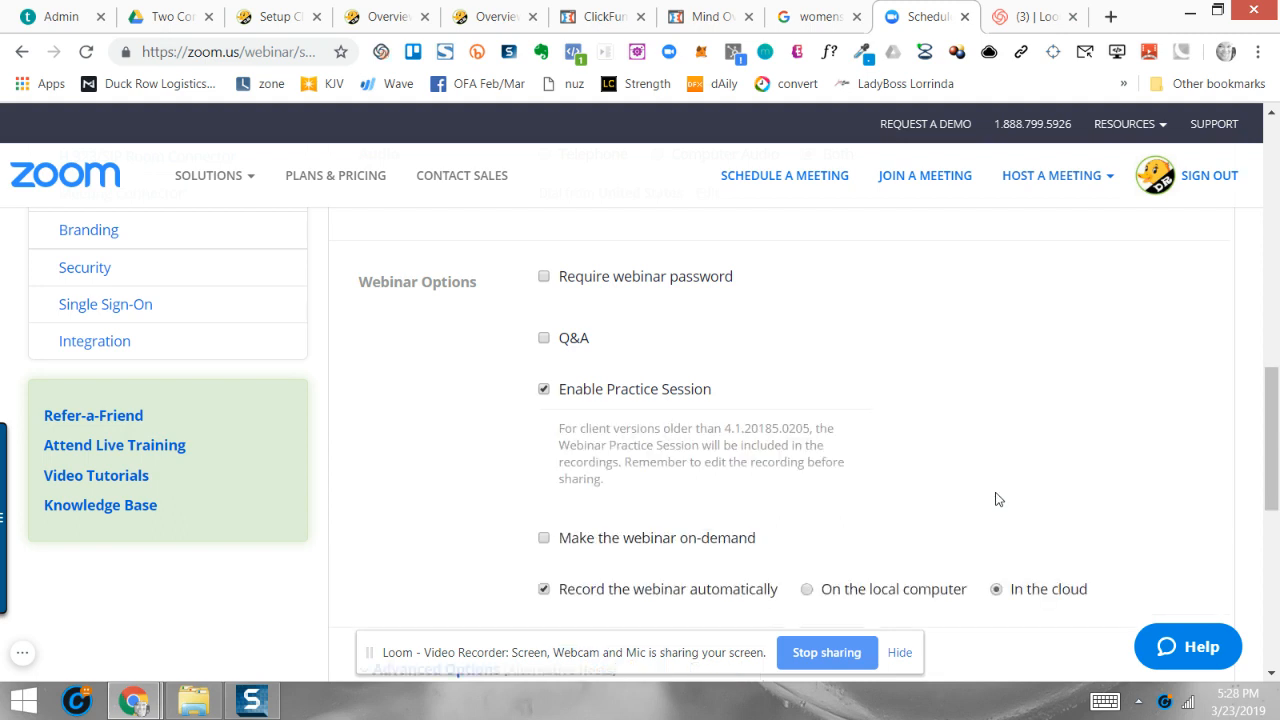
Expand the advanced options, leave the alternative hosts empty, and schedule the webinar
{"action": "scroll", "coordinate": [1060, 506], "scroll_direction": "down", "scroll_amount": 1}
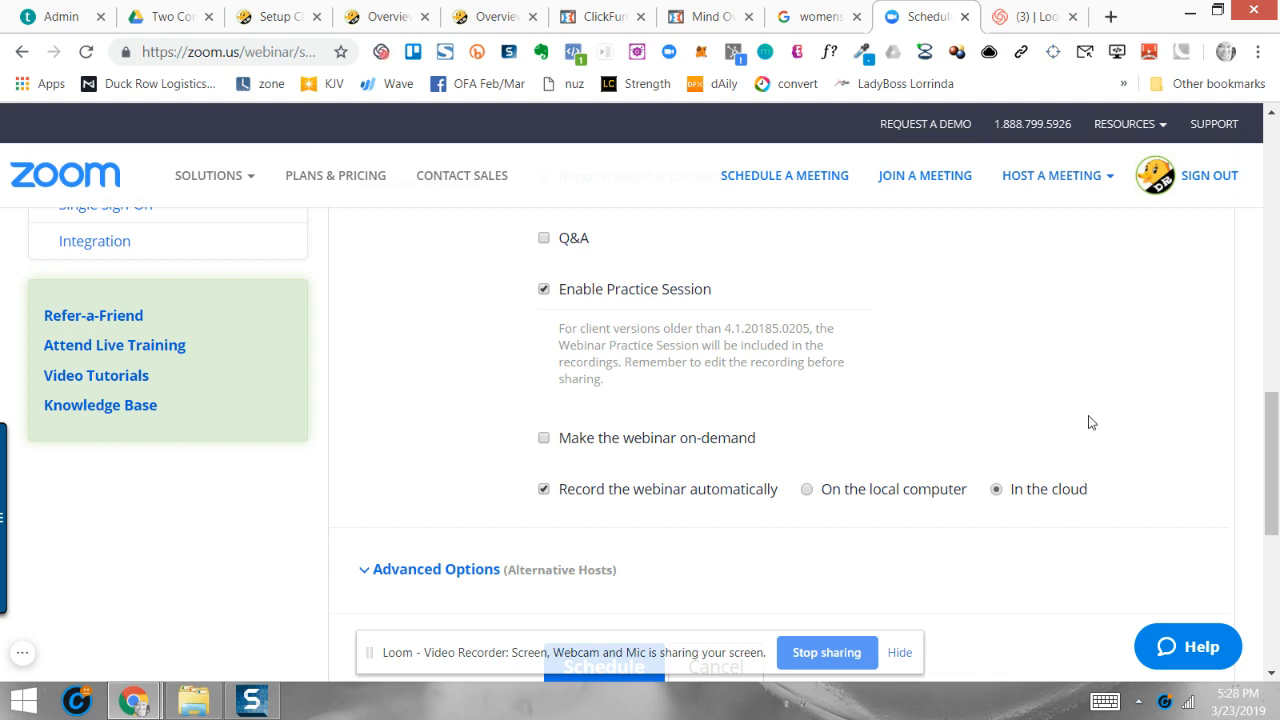
{"action": "scroll", "coordinate": [1090, 422], "scroll_direction": "down", "scroll_amount": 1}
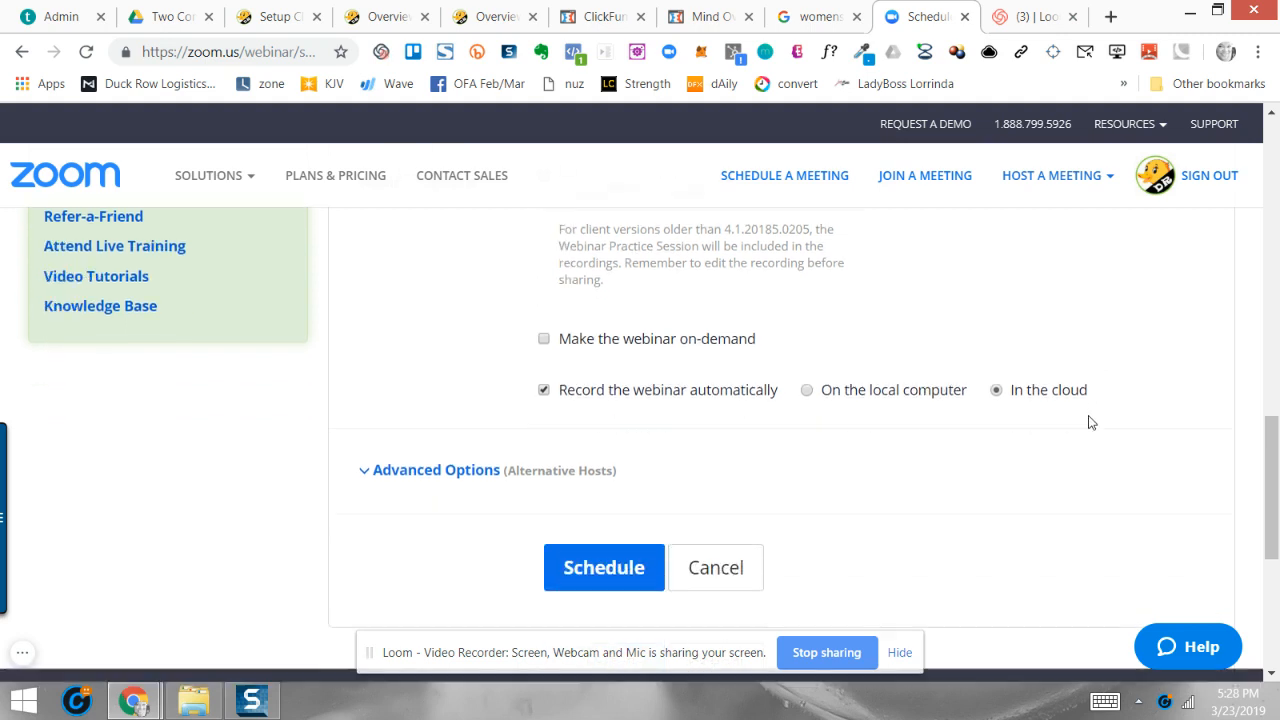
{"action": "left_click", "coordinate": [366, 478]}
{"action": "scroll", "coordinate": [1040, 574], "scroll_direction": "down", "scroll_amount": 1}
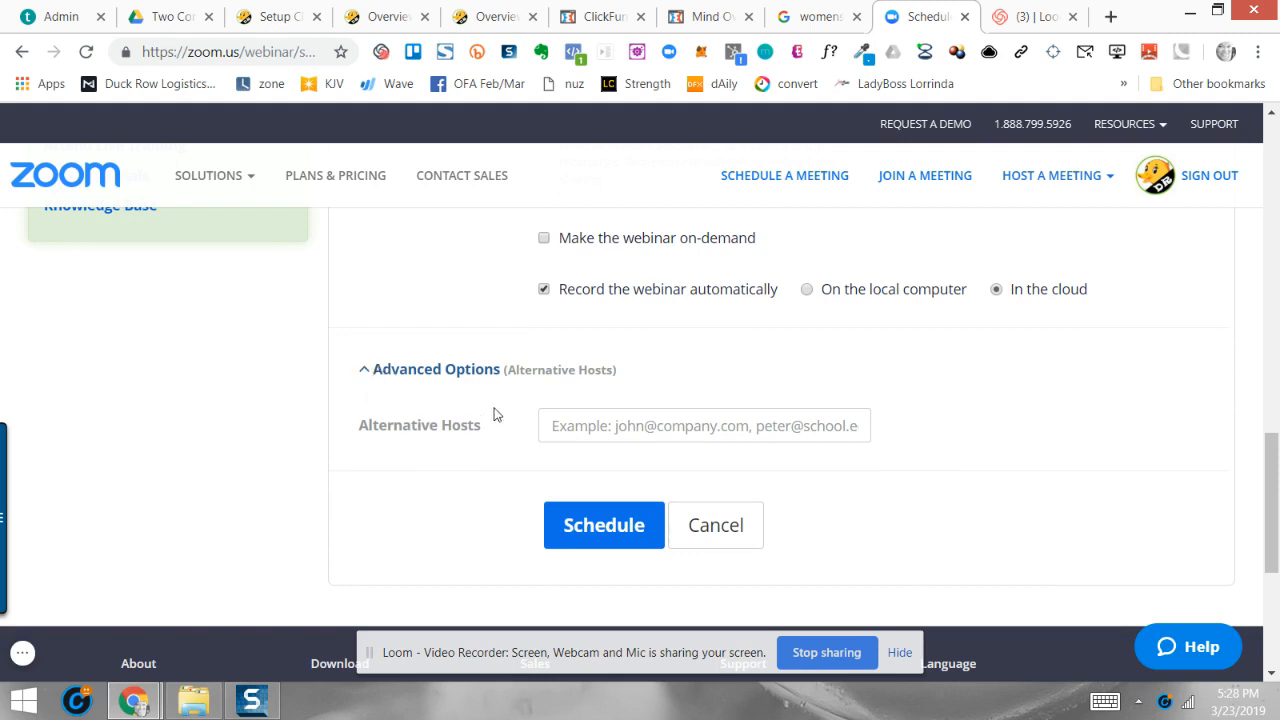
{"action": "left_click", "coordinate": [640, 532]}
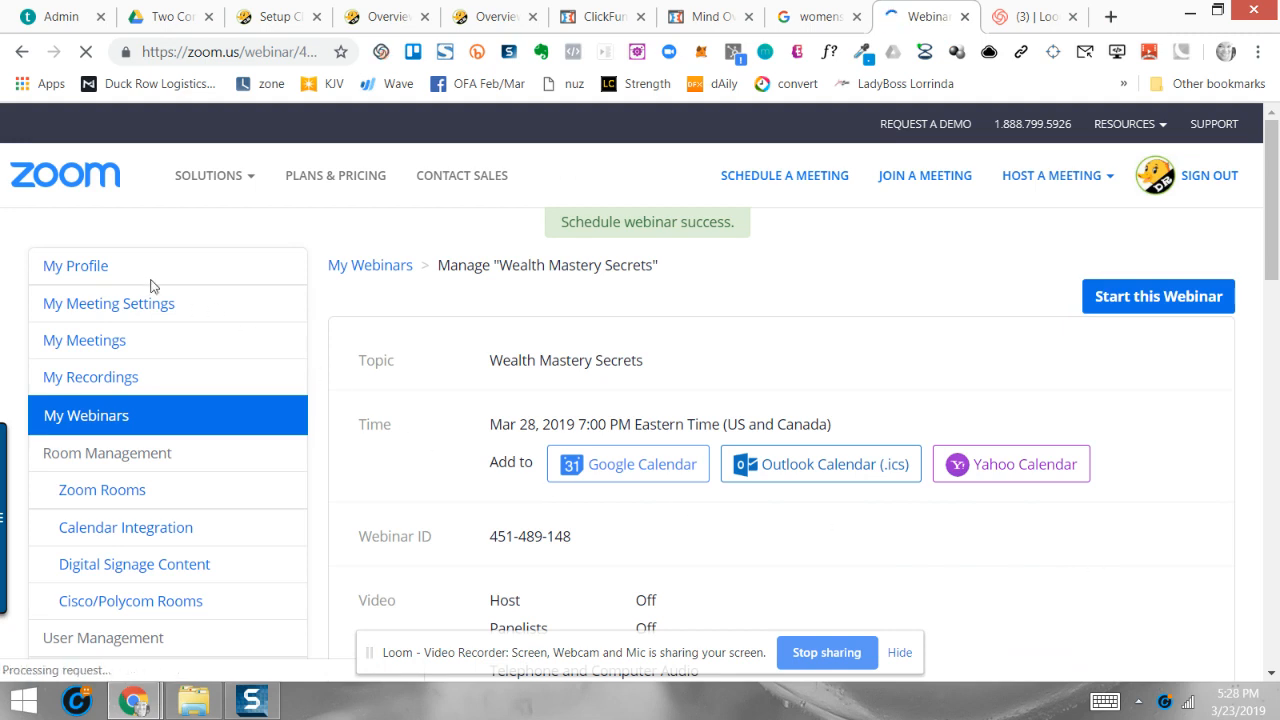
View the account's cloud recordings, and return to the Wealth Mastery Secrets webinar's details
{"action": "left_click", "coordinate": [110, 384]}
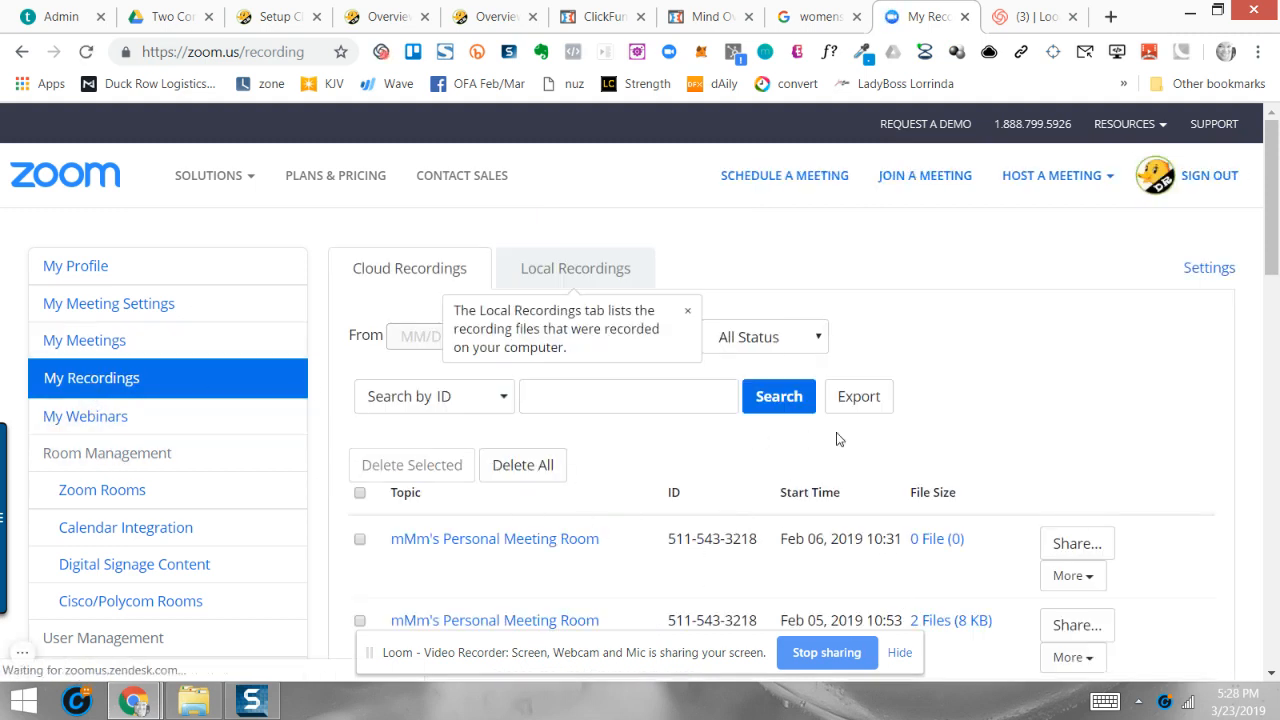
{"action": "left_click", "coordinate": [84, 422]}
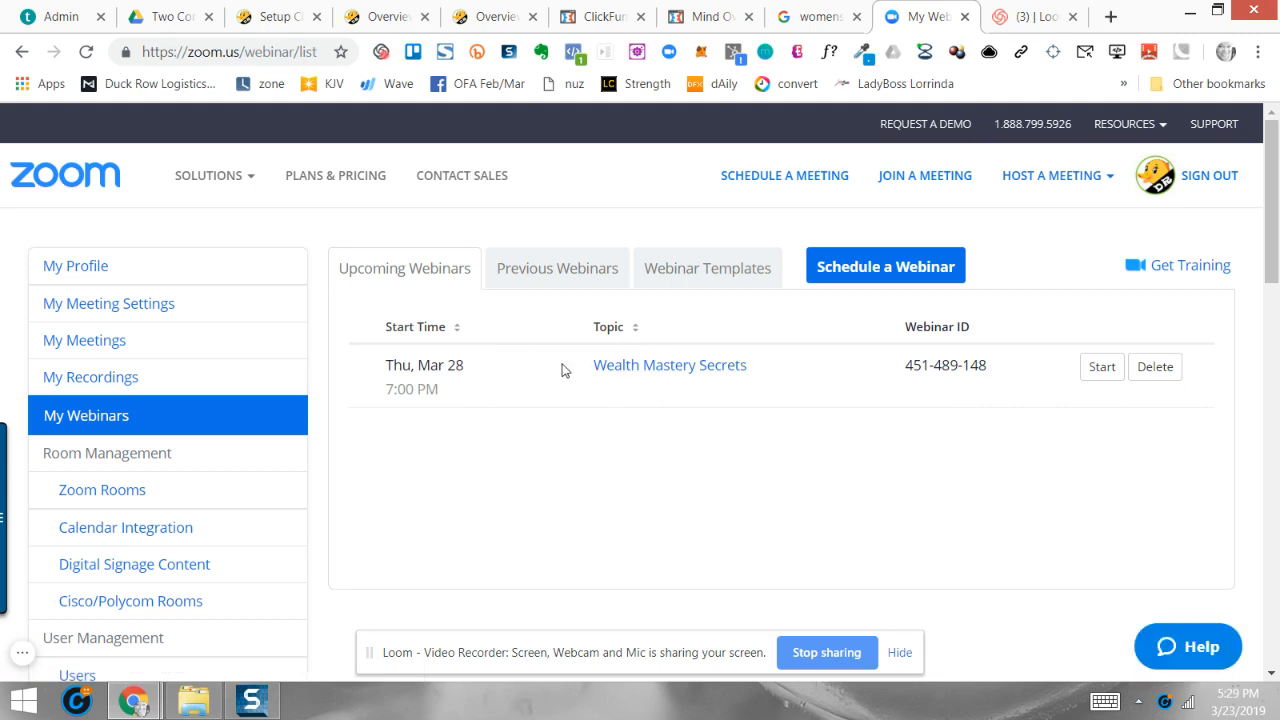
{"action": "left_click", "coordinate": [648, 370]}
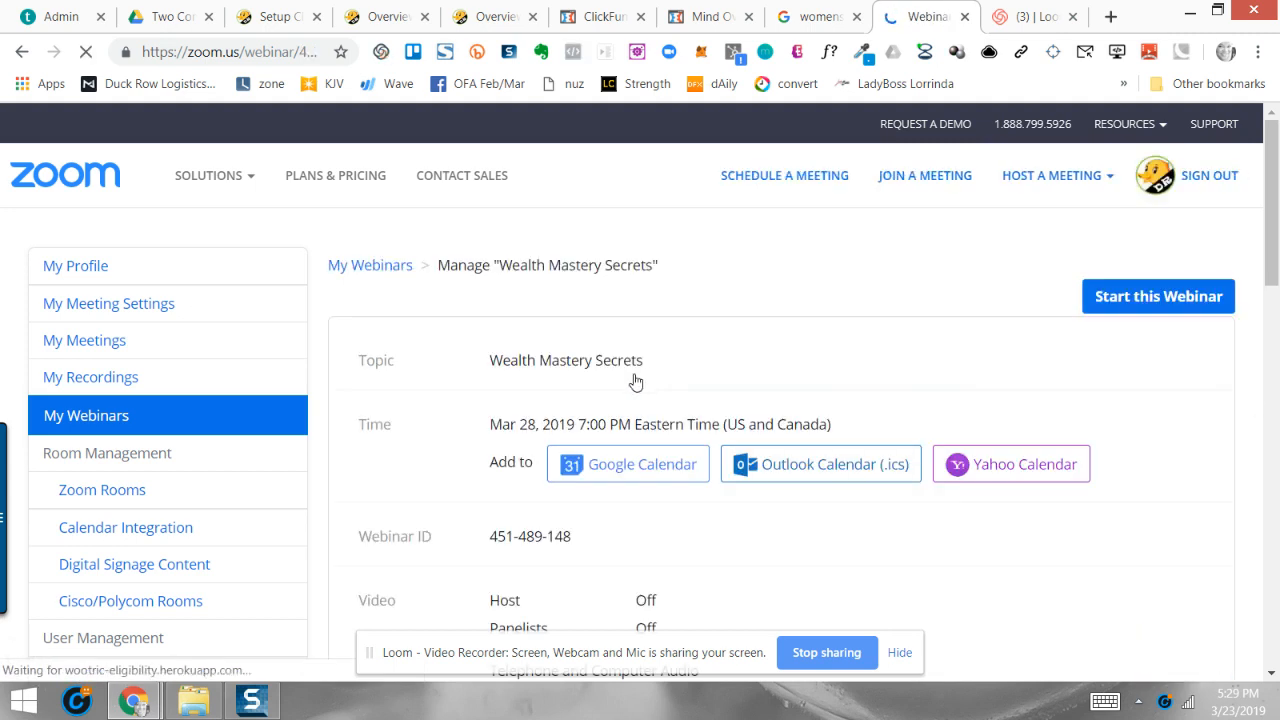
Open the email settings of the Wealth Mastery Secrets webinar
{"action": "scroll", "coordinate": [968, 528], "scroll_direction": "down", "scroll_amount": 1}
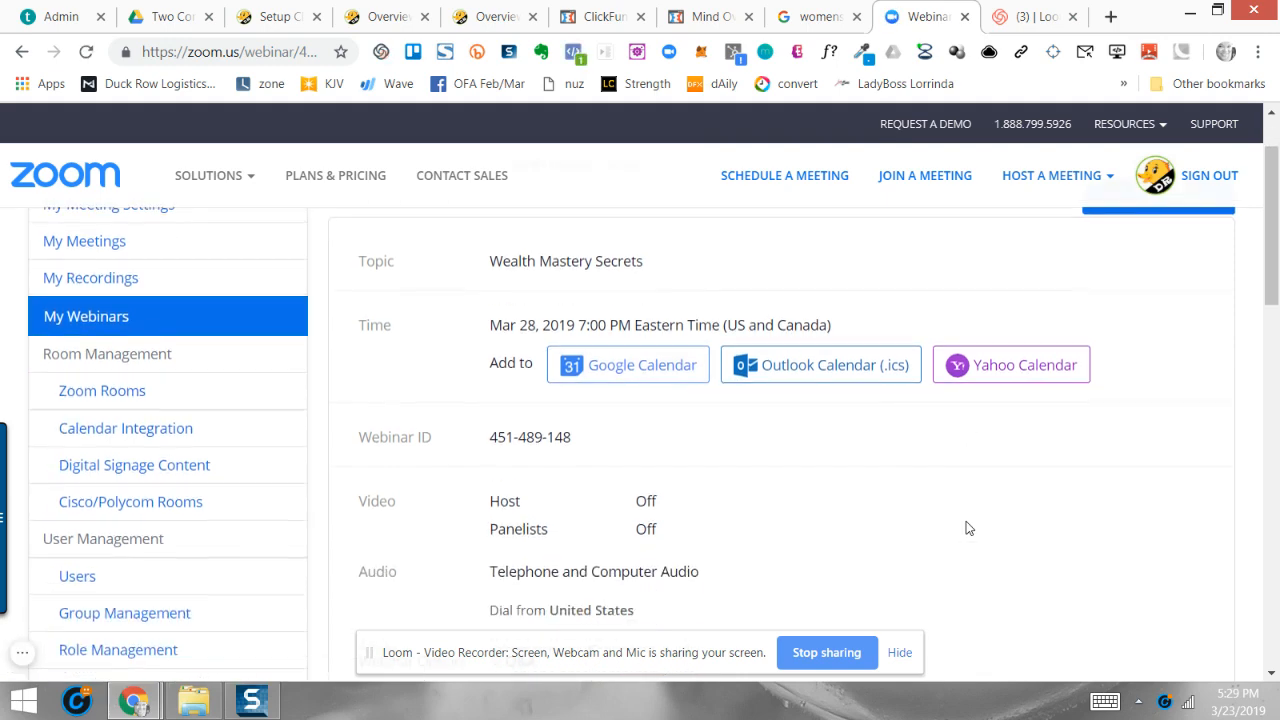
{"action": "scroll", "coordinate": [968, 528], "scroll_direction": "down", "scroll_amount": 1}
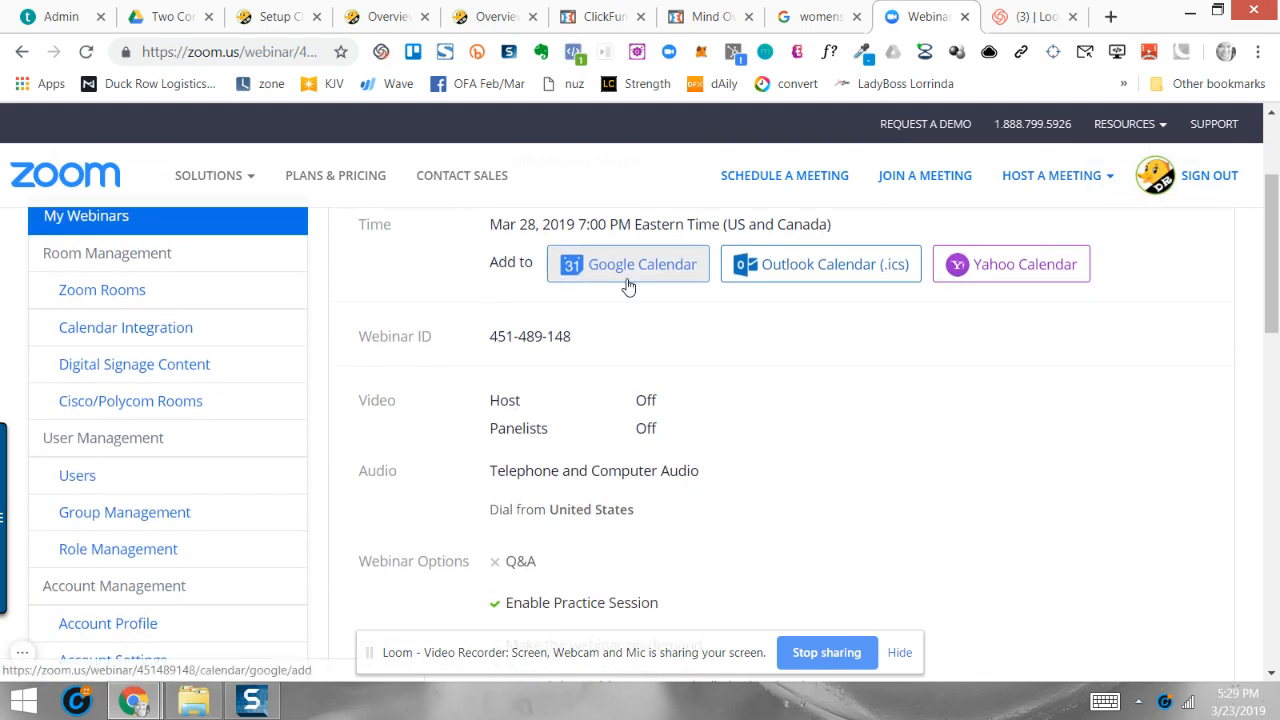
{"action": "scroll", "coordinate": [815, 442], "scroll_direction": "down", "scroll_amount": 3}
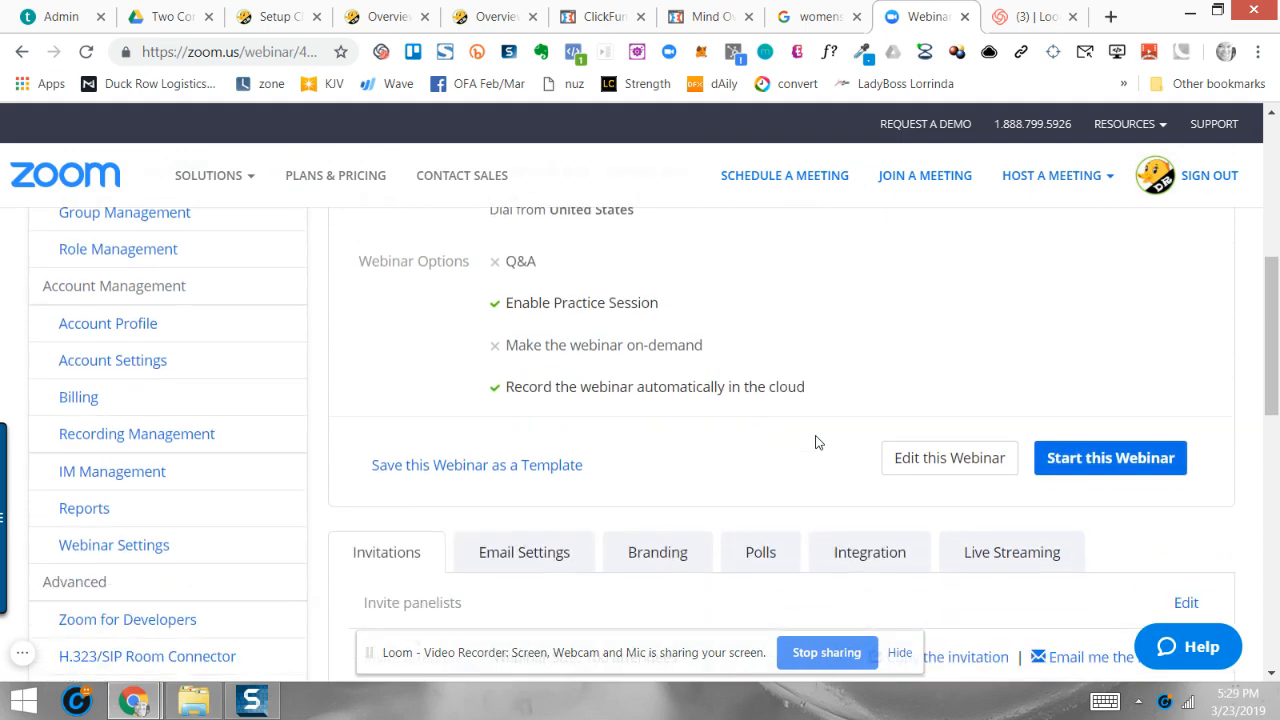
{"action": "scroll", "coordinate": [815, 442], "scroll_direction": "down", "scroll_amount": 3}
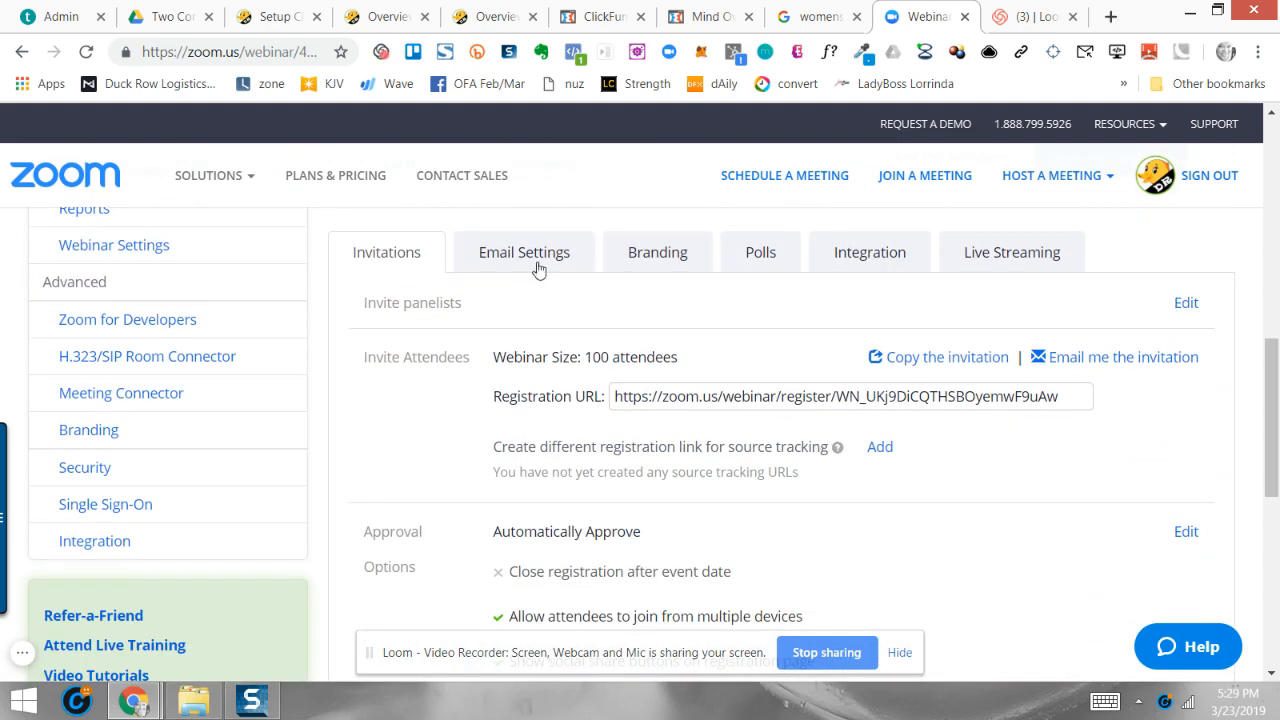
{"action": "left_click", "coordinate": [506, 255]}
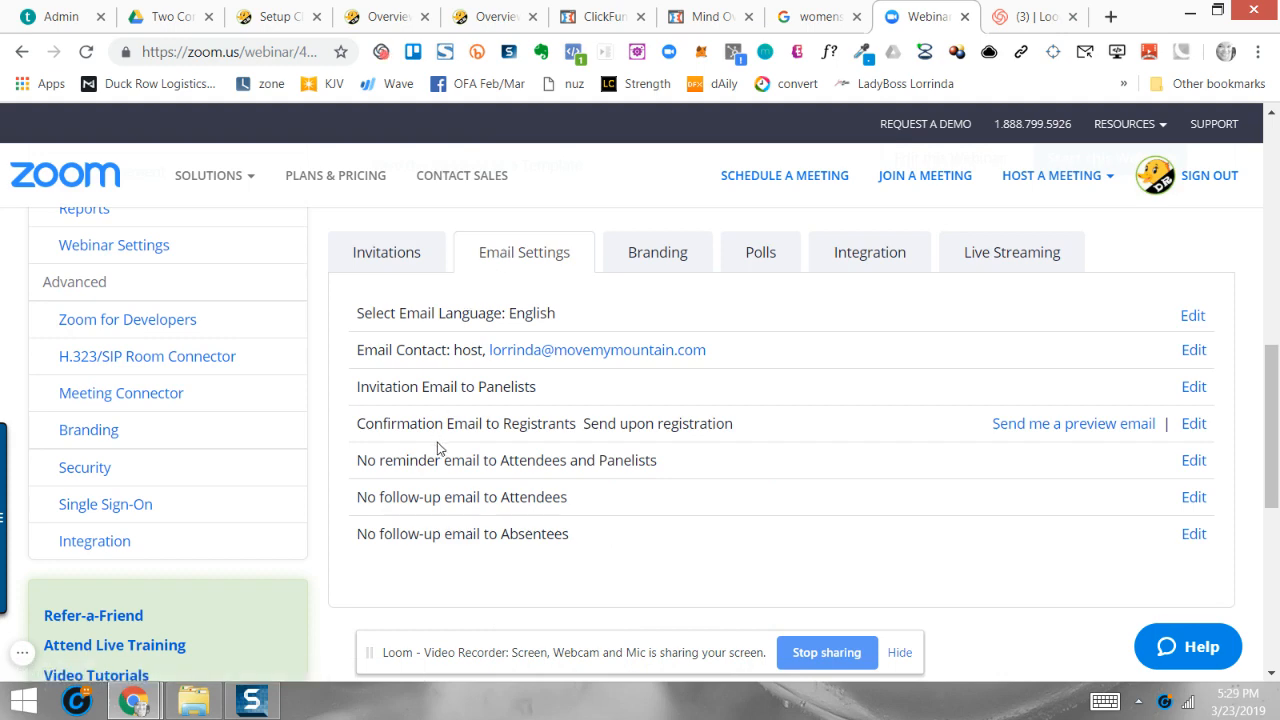
Set the reminder email to be sent 1 hour and 1 day before the webinar, keeping the default subject and body, and save it
{"action": "left_click", "coordinate": [1193, 460]}
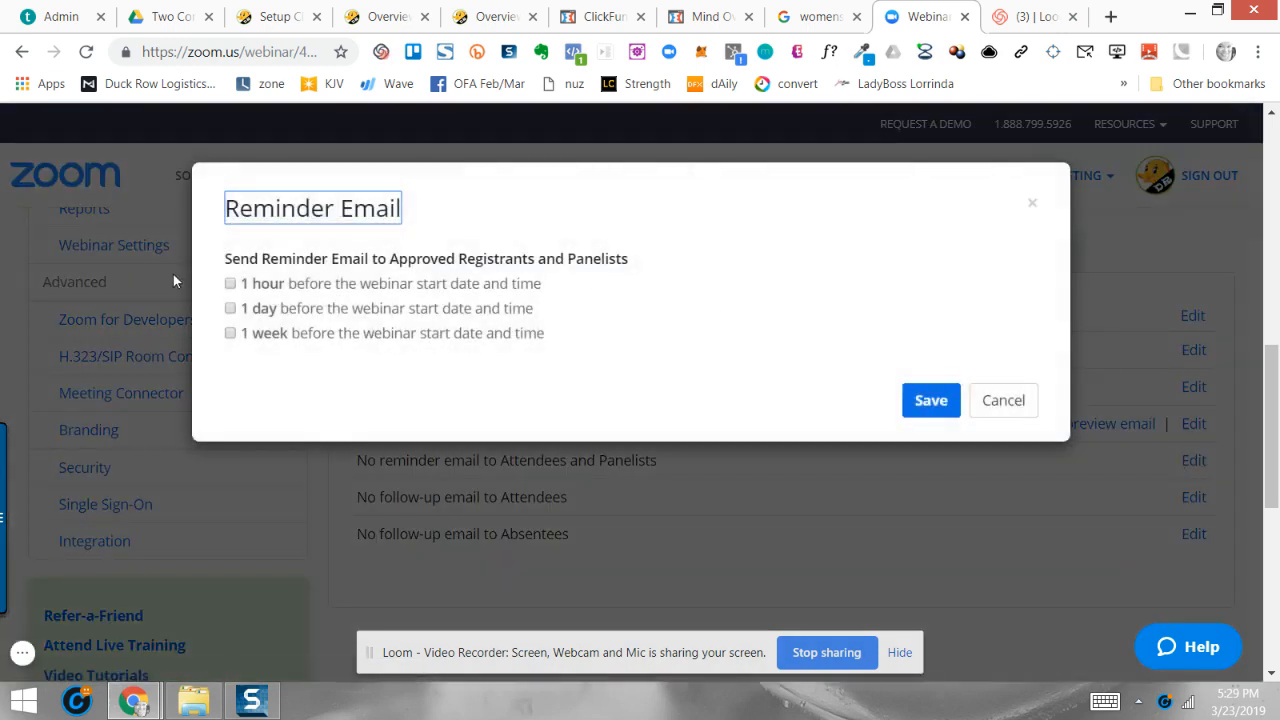
{"action": "left_click", "coordinate": [230, 283]}
{"action": "left_click", "coordinate": [231, 309]}
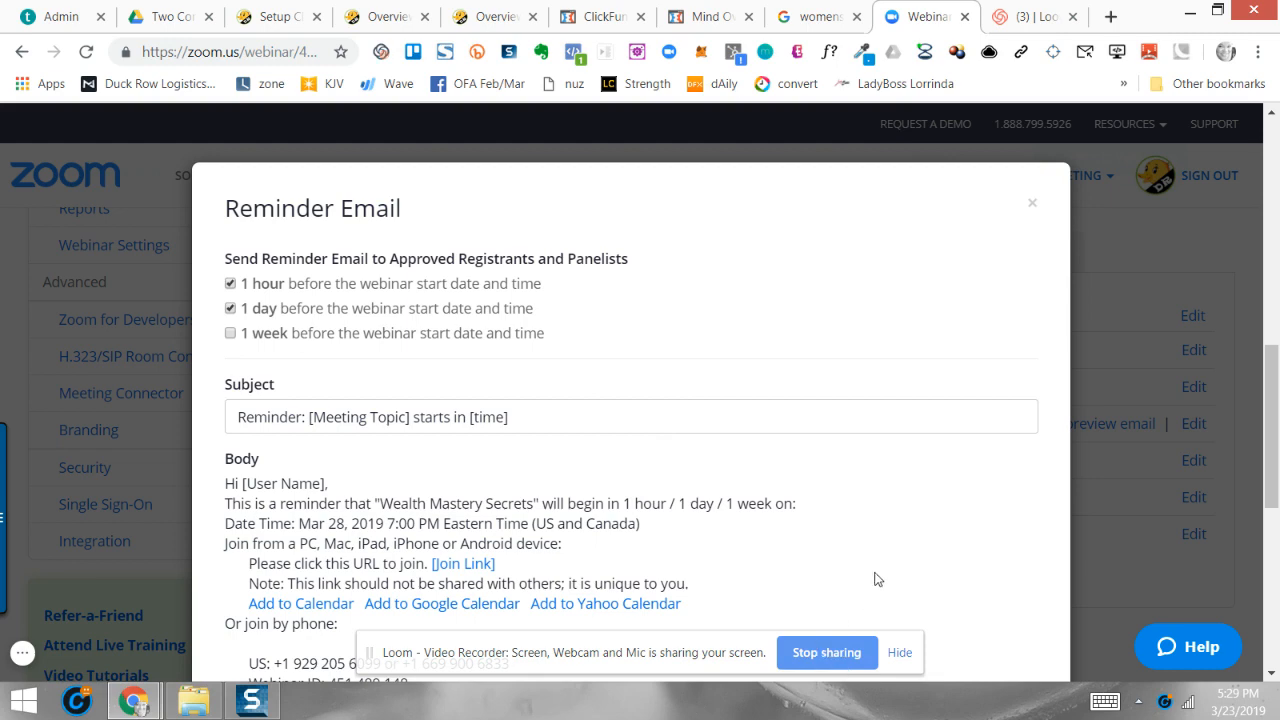
{"action": "scroll", "coordinate": [923, 557], "scroll_direction": "down", "scroll_amount": 3}
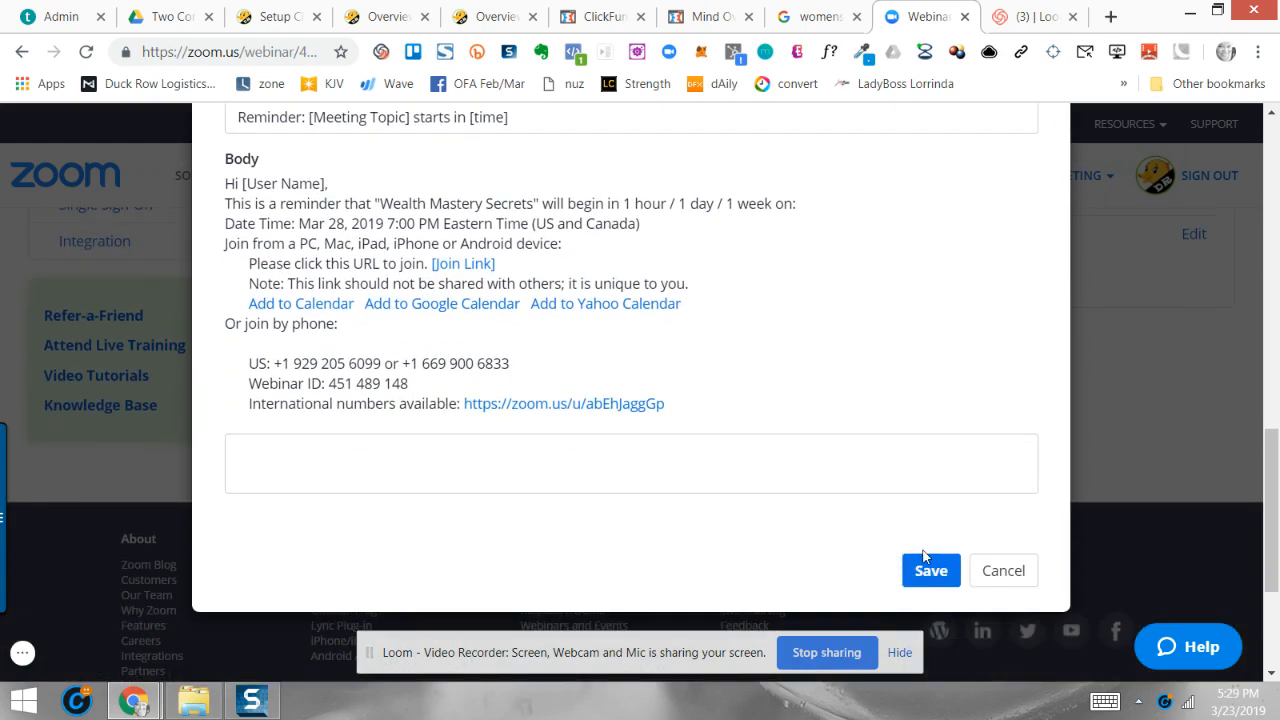
{"action": "scroll", "coordinate": [629, 417], "scroll_direction": "up", "scroll_amount": 3}
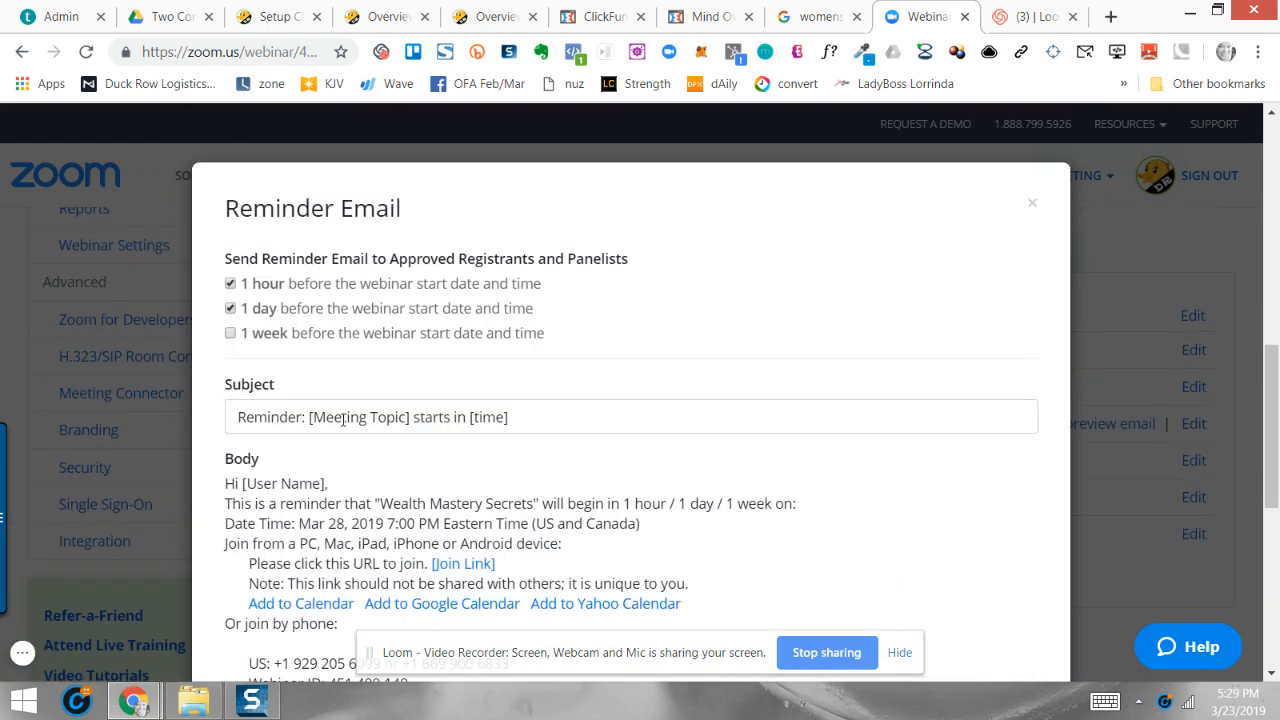
{"action": "scroll", "coordinate": [817, 509], "scroll_direction": "down", "scroll_amount": 4}
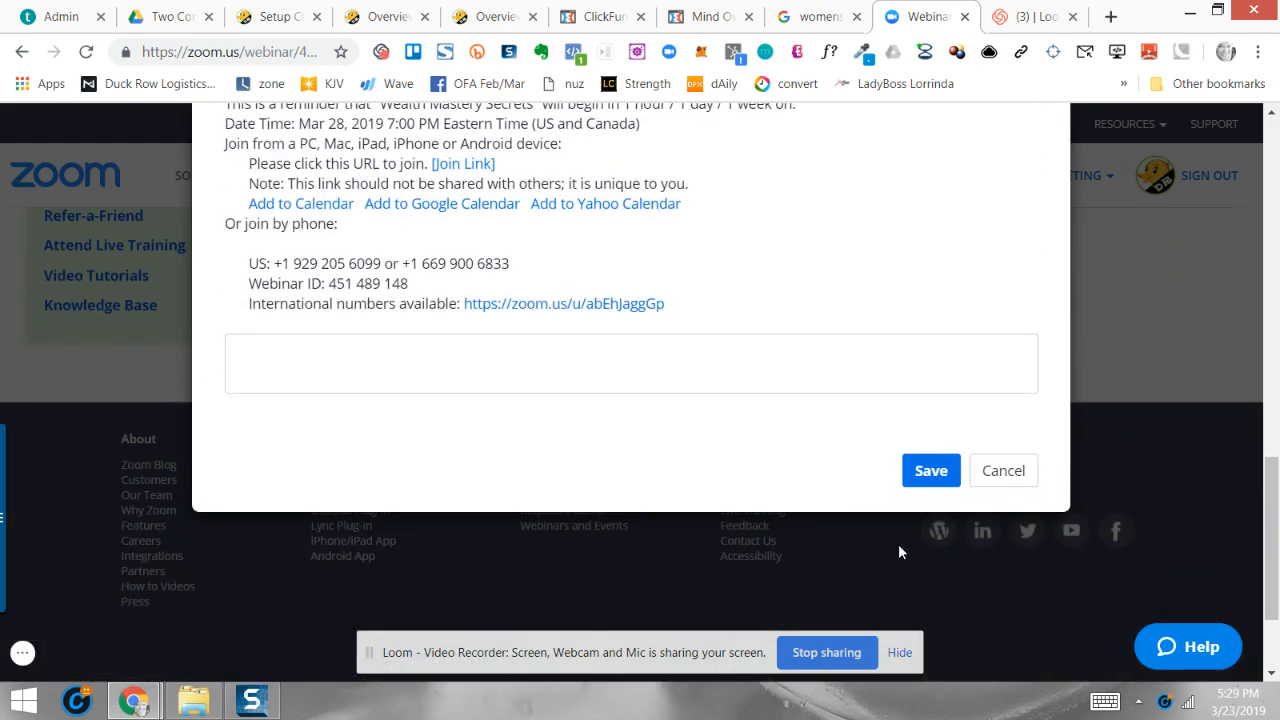
{"action": "left_click", "coordinate": [930, 471]}
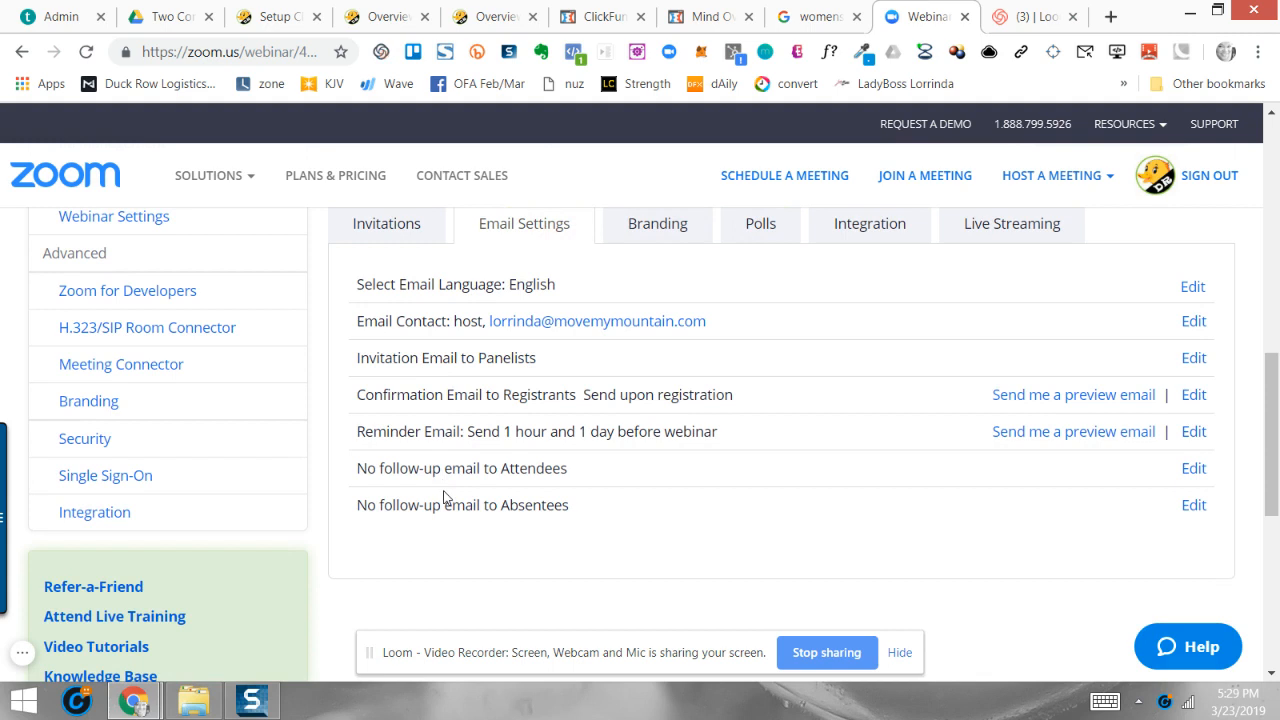
View the webinar's invitation details, and return to its email settings
{"action": "scroll", "coordinate": [421, 381], "scroll_direction": "up", "scroll_amount": 1}
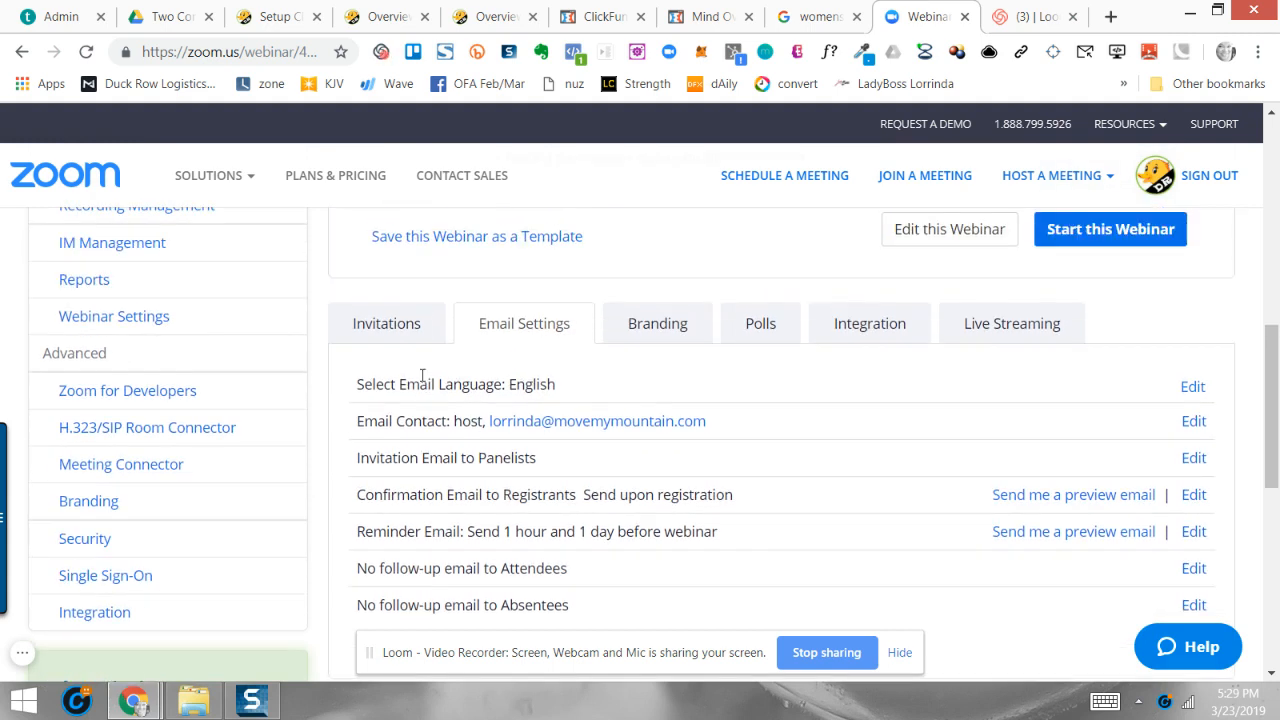
{"action": "left_click", "coordinate": [391, 328]}
{"action": "left_click", "coordinate": [524, 332]}
{"action": "scroll", "coordinate": [812, 412], "scroll_direction": "down", "scroll_amount": 1}
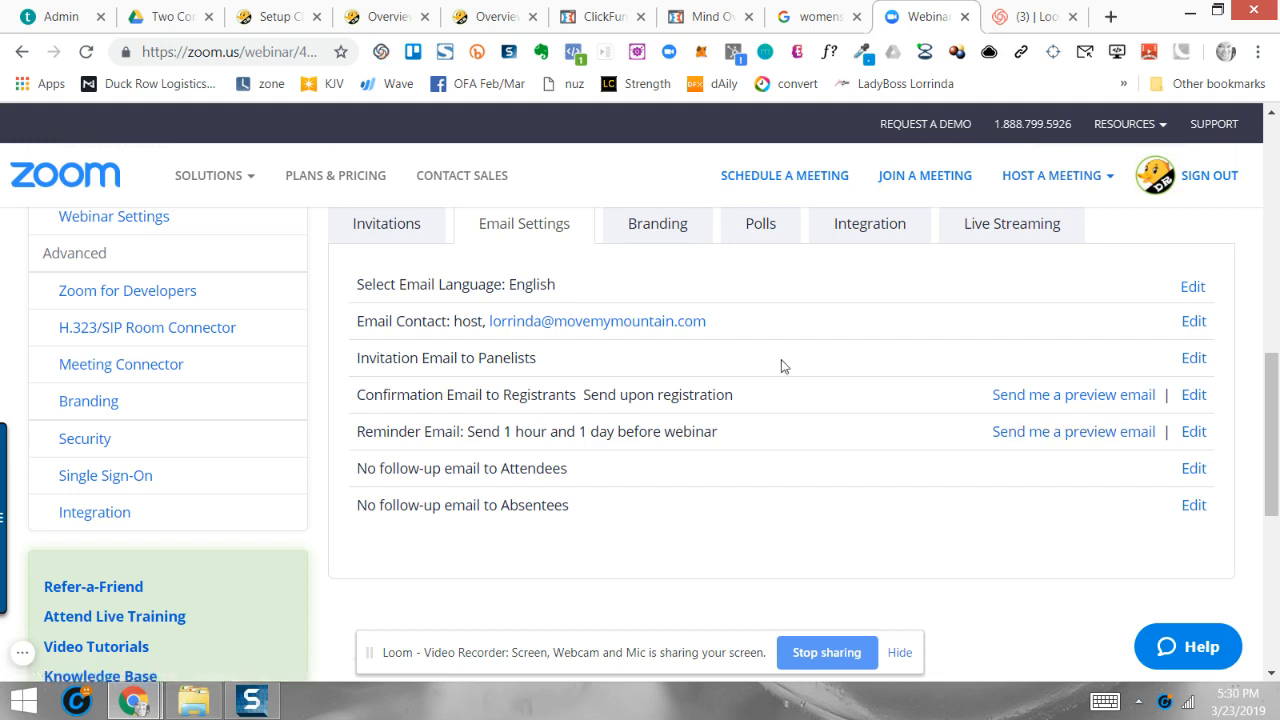
Review the registration approval, notification and other options in the webinar's invitation details, and close them without changes
{"action": "left_click", "coordinate": [372, 222]}
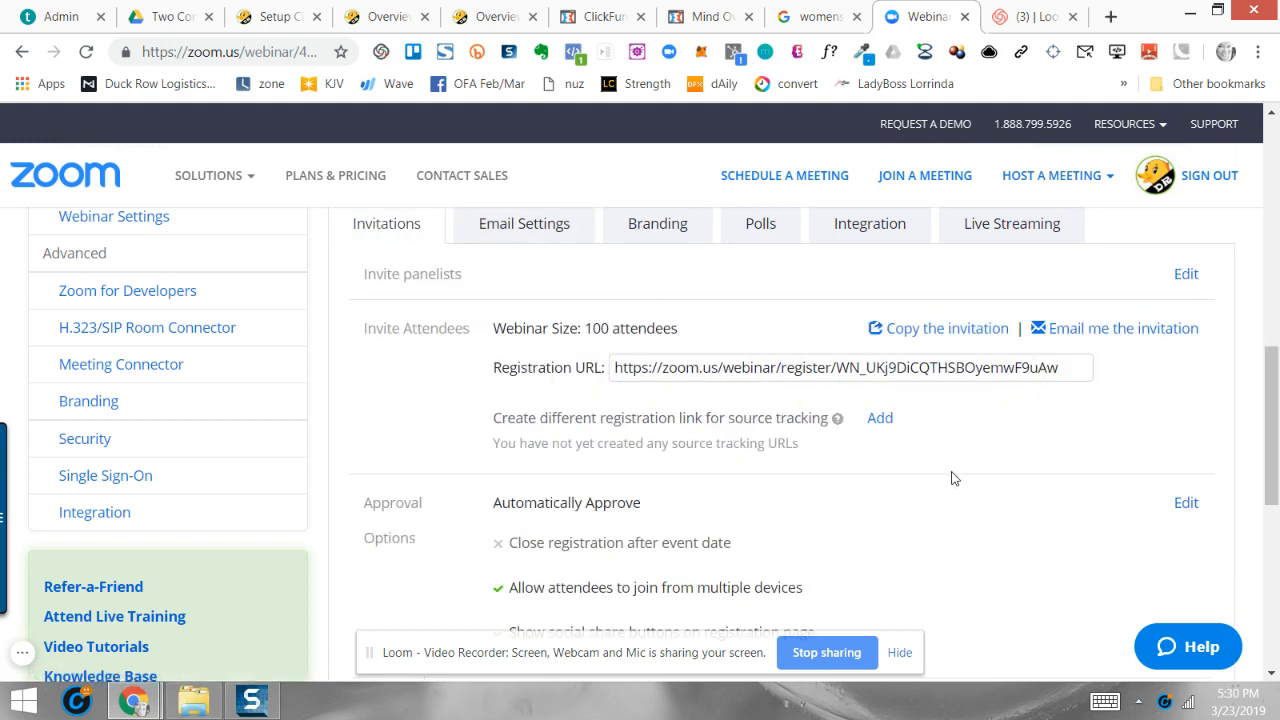
{"action": "scroll", "coordinate": [951, 479], "scroll_direction": "down", "scroll_amount": 1}
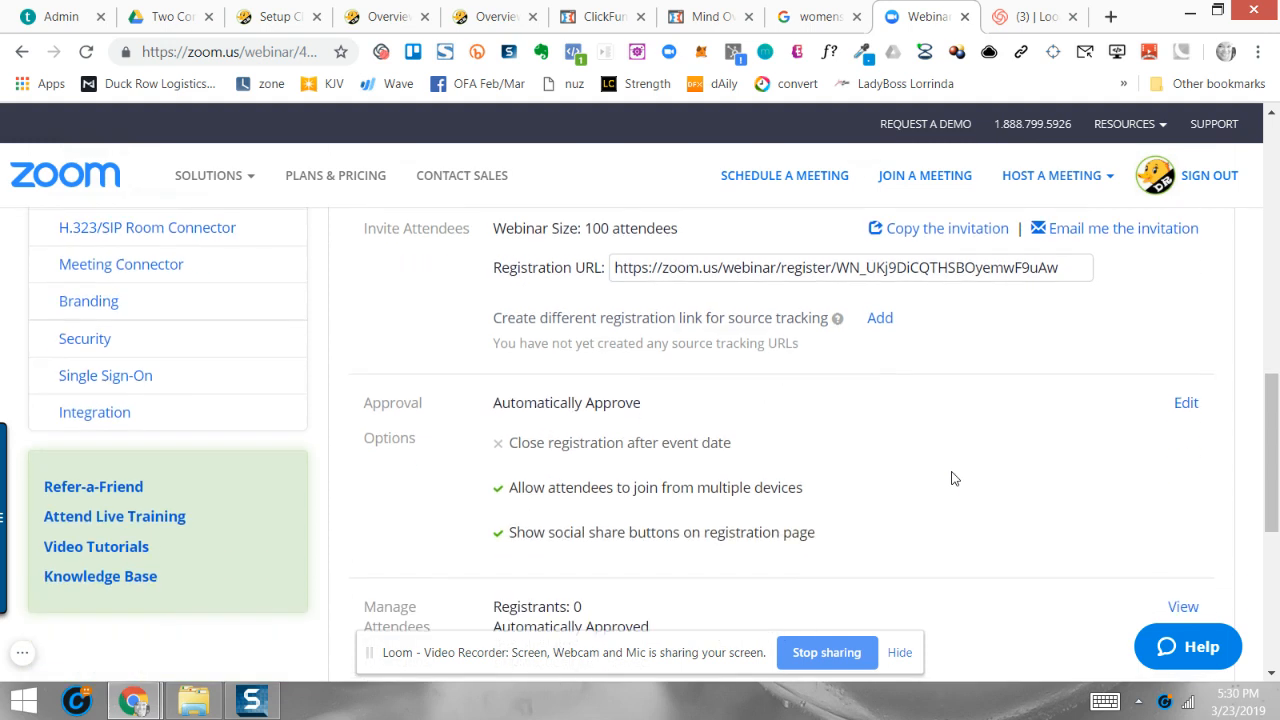
{"action": "left_click", "coordinate": [1185, 404]}
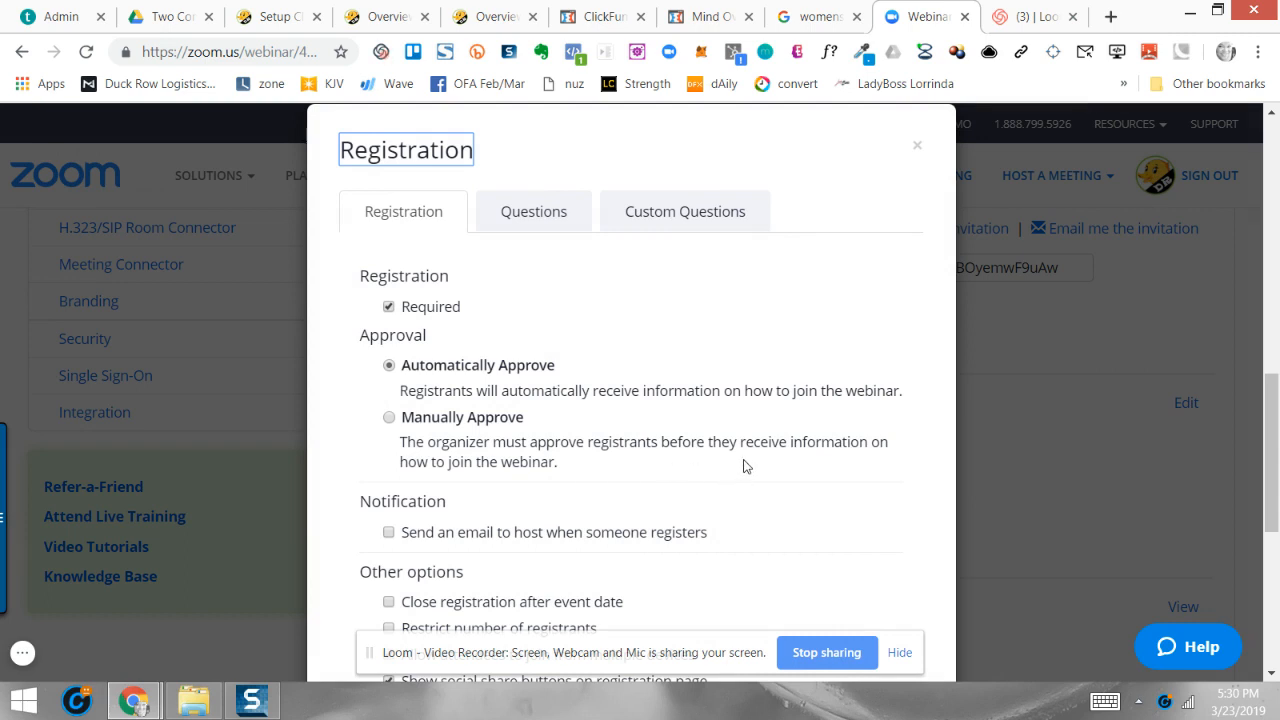
{"action": "scroll", "coordinate": [745, 466], "scroll_direction": "down", "scroll_amount": 1}
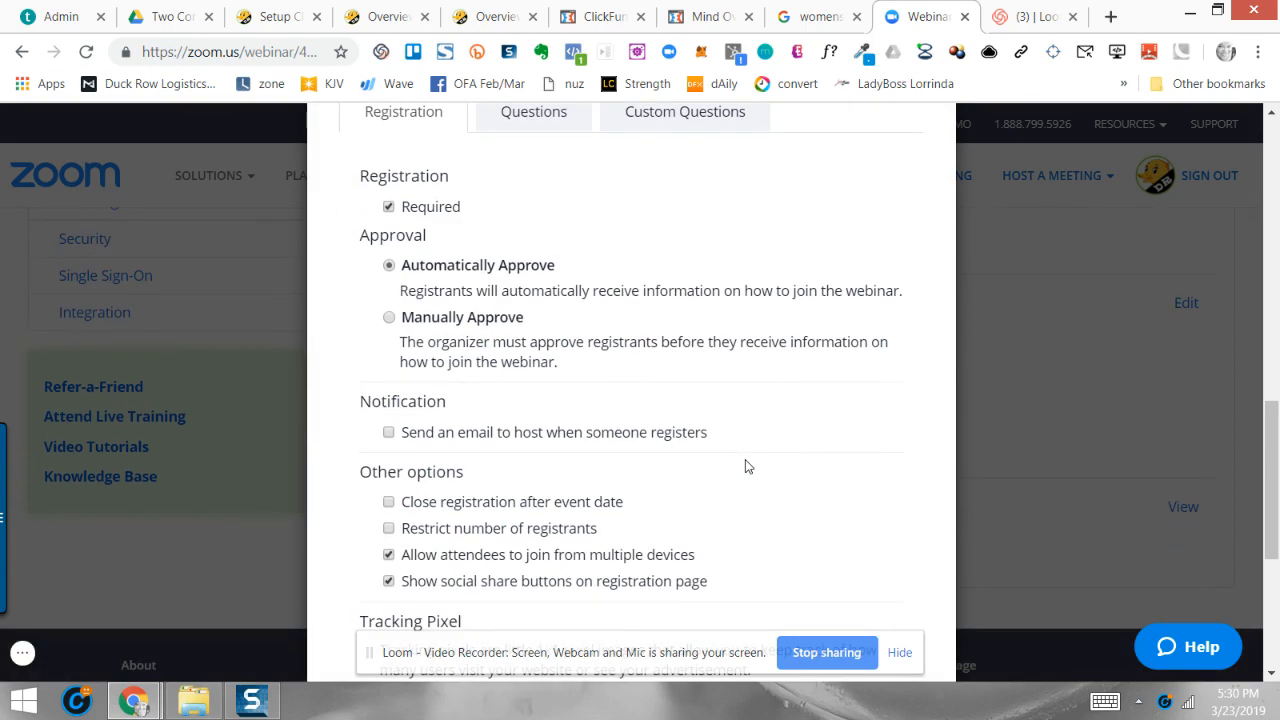
{"action": "scroll", "coordinate": [745, 466], "scroll_direction": "down", "scroll_amount": 5}
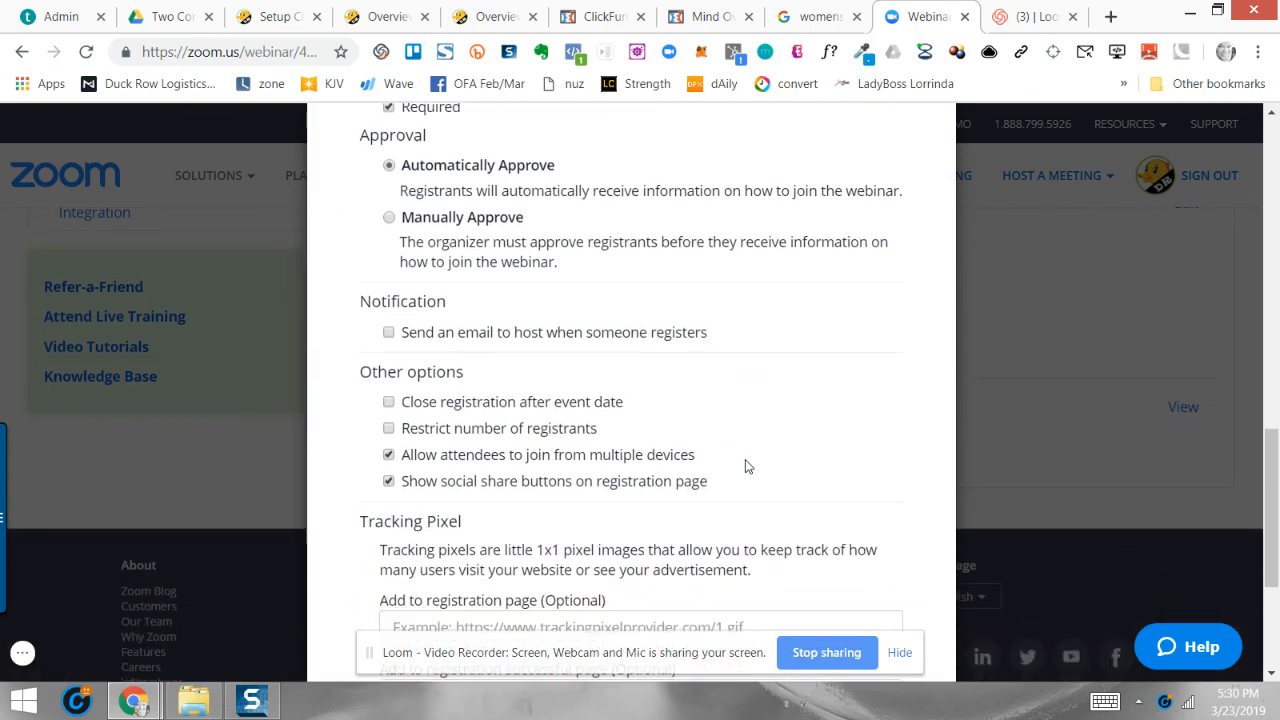
{"action": "scroll", "coordinate": [745, 466], "scroll_direction": "up", "scroll_amount": 14}
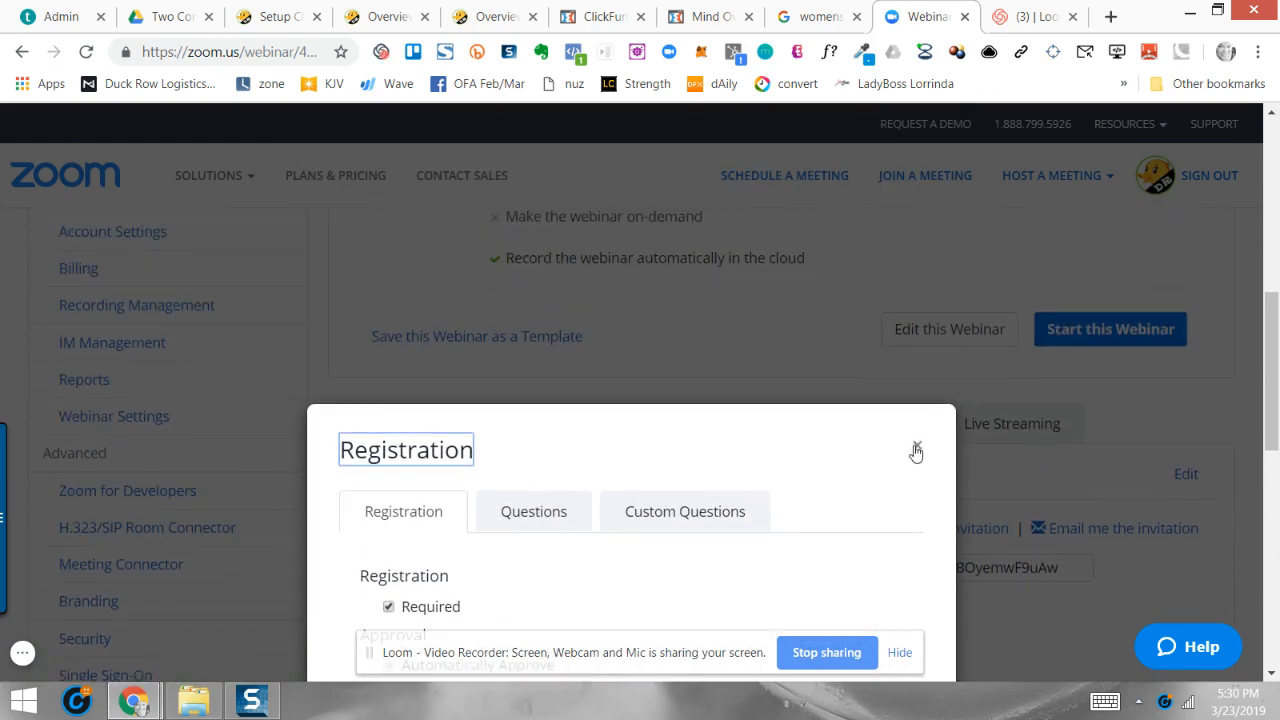
{"action": "left_click", "coordinate": [912, 446]}
Locate the webinar's registration URL for attendees and highlight the whole link
{"action": "scroll", "coordinate": [906, 503], "scroll_direction": "down", "scroll_amount": 2}
{"action": "scroll", "coordinate": [906, 503], "scroll_direction": "up", "scroll_amount": 6}
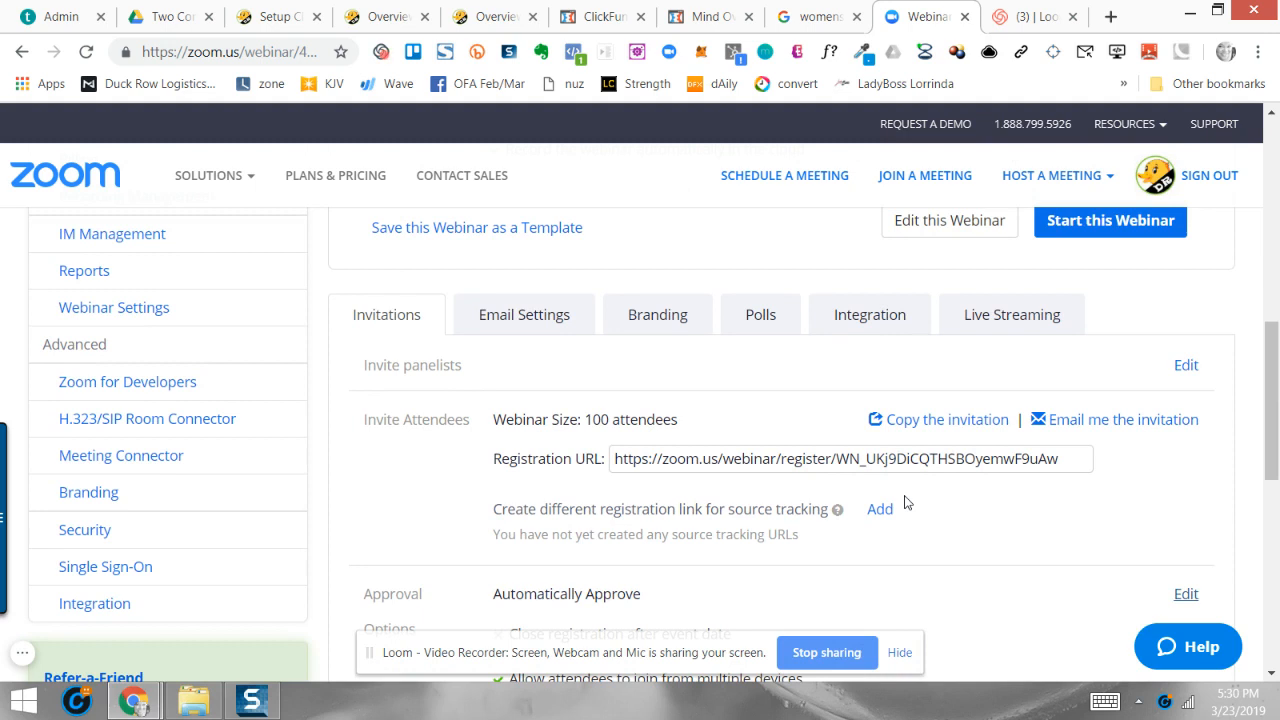
{"action": "left_click", "coordinate": [799, 467]}
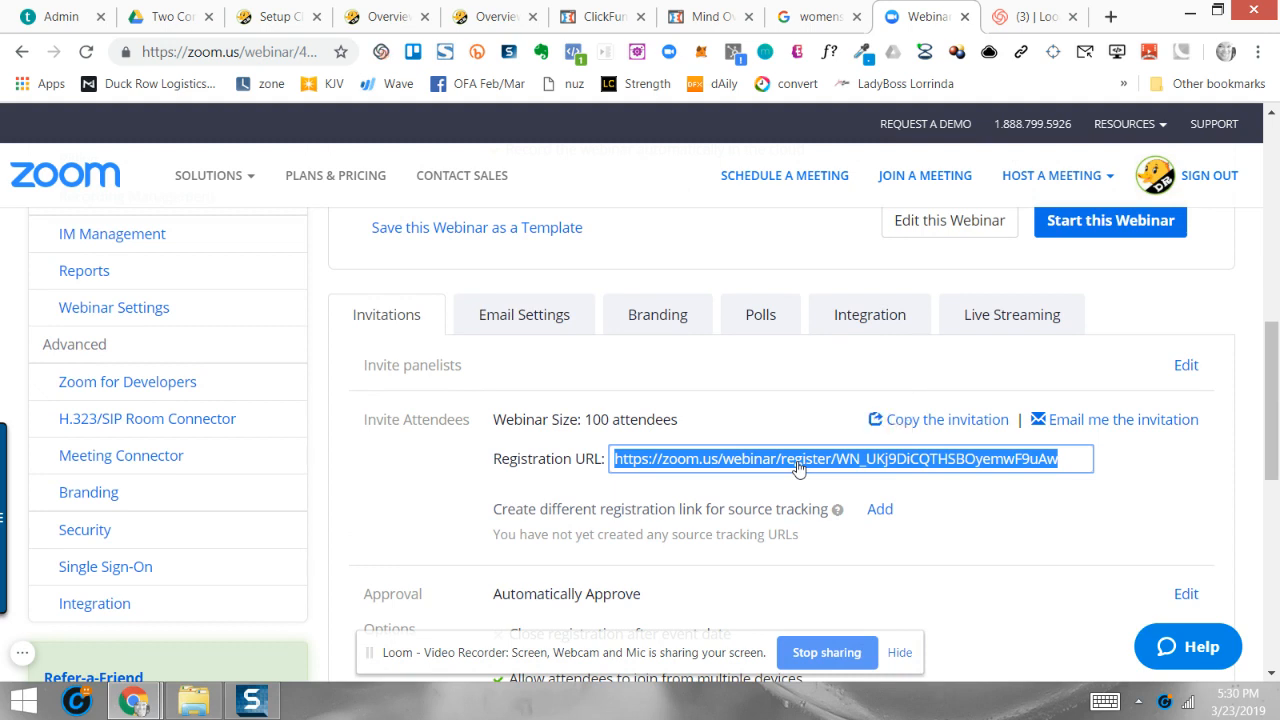
{"action": "left_click", "coordinate": [1130, 528]}
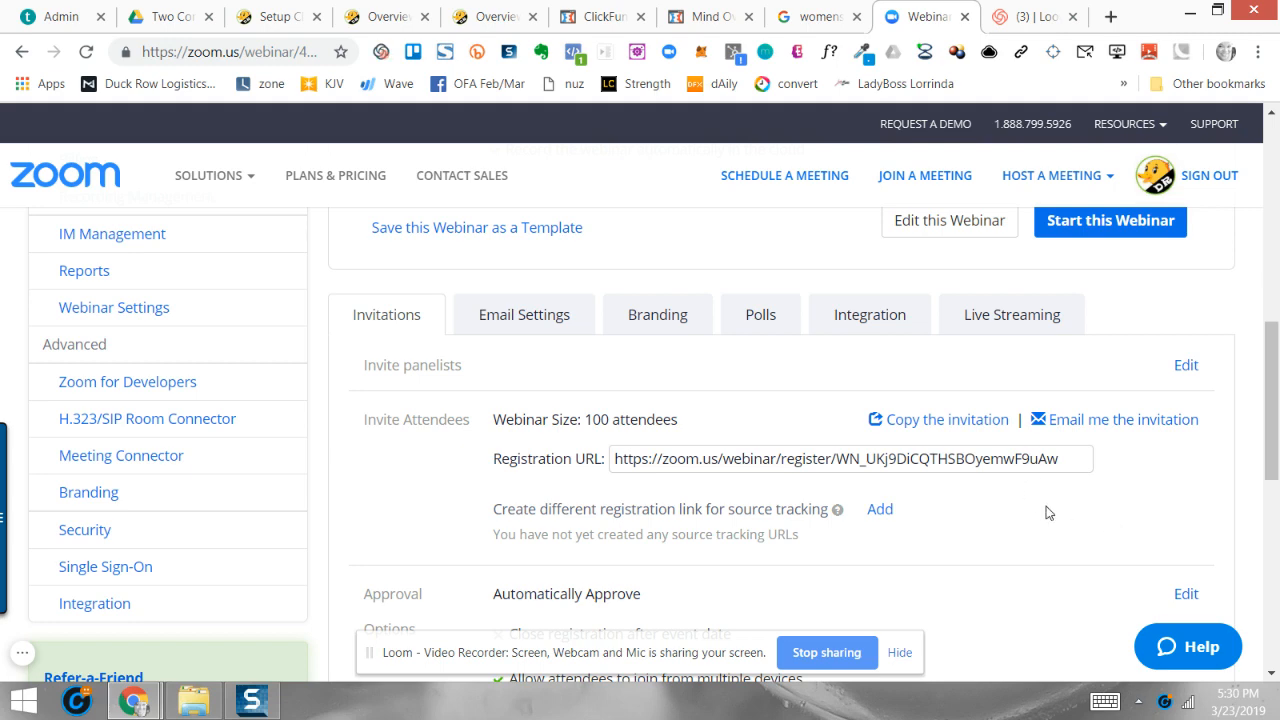
{"action": "scroll", "coordinate": [1047, 513], "scroll_direction": "up", "scroll_amount": 6}
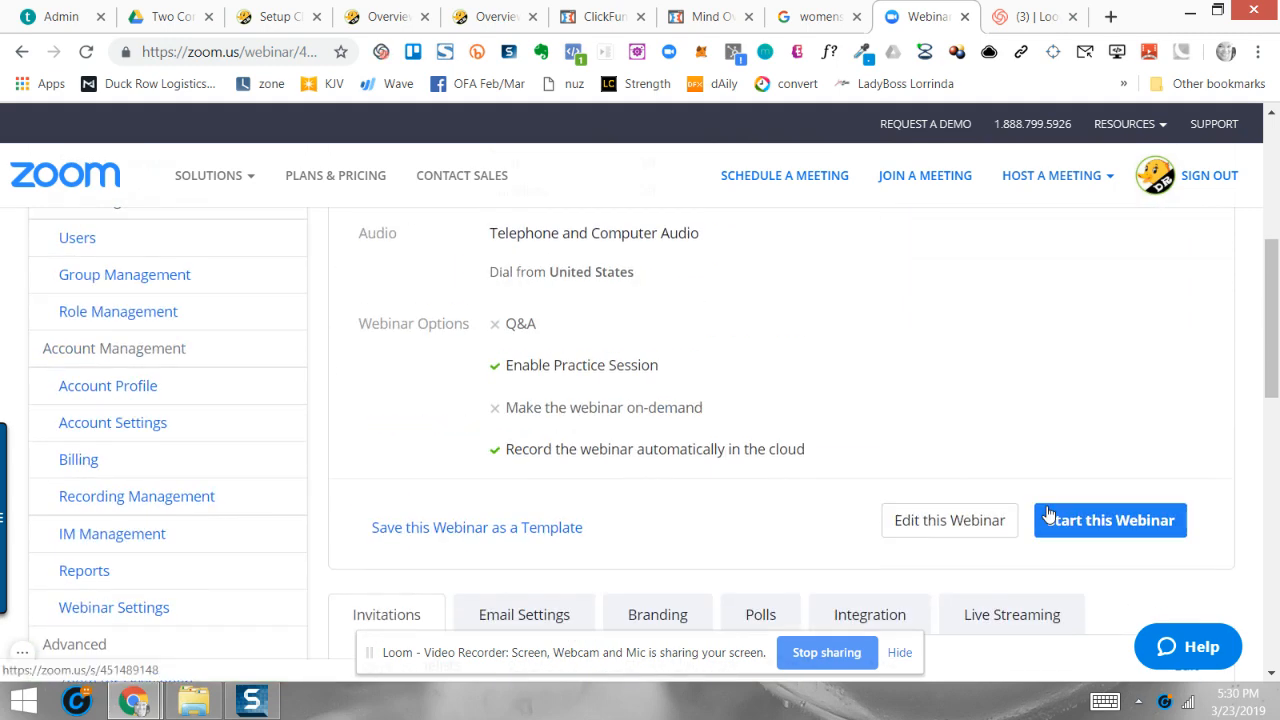
{"action": "scroll", "coordinate": [1047, 513], "scroll_direction": "up", "scroll_amount": 1}
{"action": "scroll", "coordinate": [1047, 513], "scroll_direction": "down", "scroll_amount": 4}
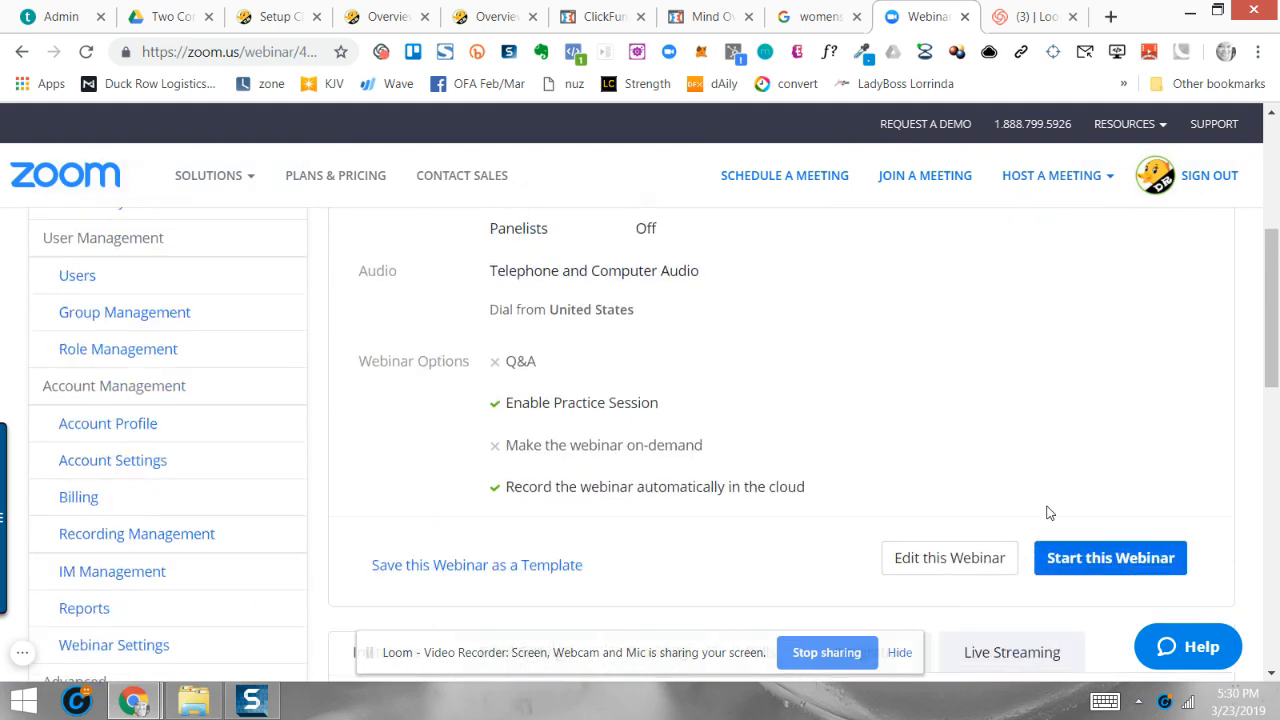
{"action": "scroll", "coordinate": [872, 258], "scroll_direction": "up", "scroll_amount": 2}
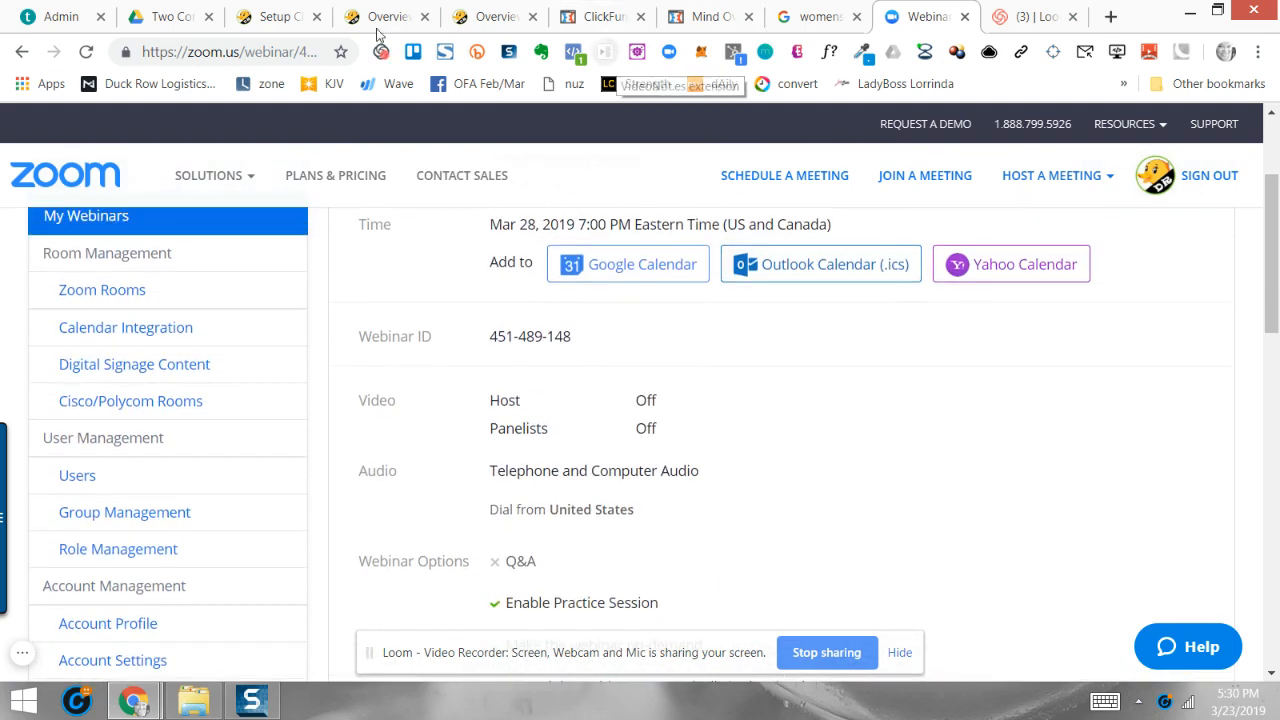